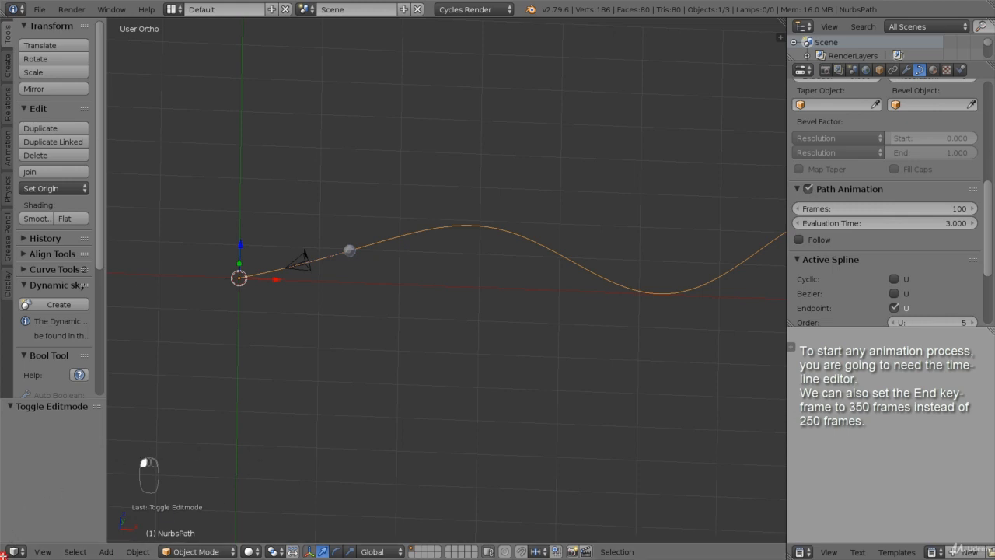
- Split a short area off the lower edge of the 3D view, switch it to the Timeline editor and make it slightly taller
{"action": "left_click_drag", "start_coordinate": [3, 554], "coordinate": [6, 502]}
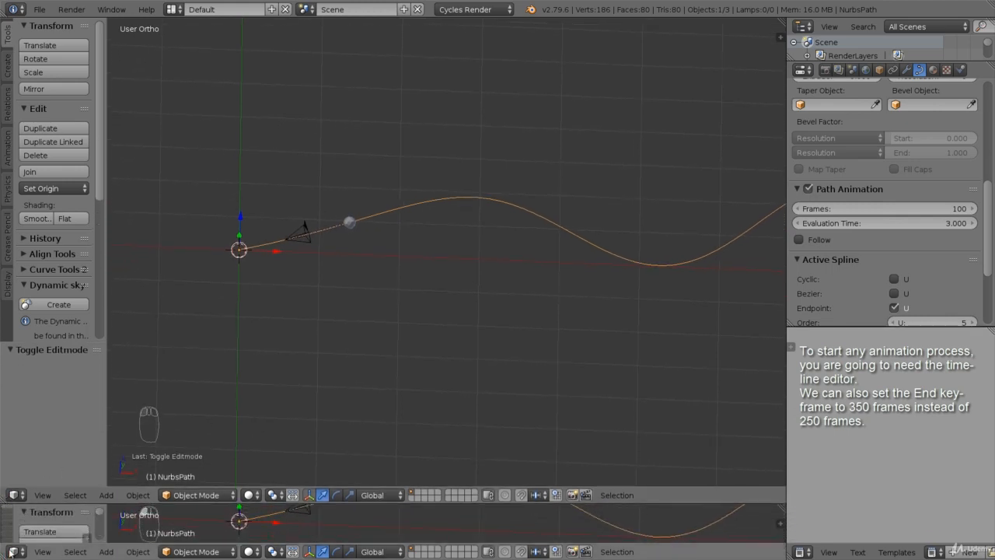
{"action": "left_click", "coordinate": [15, 551]}
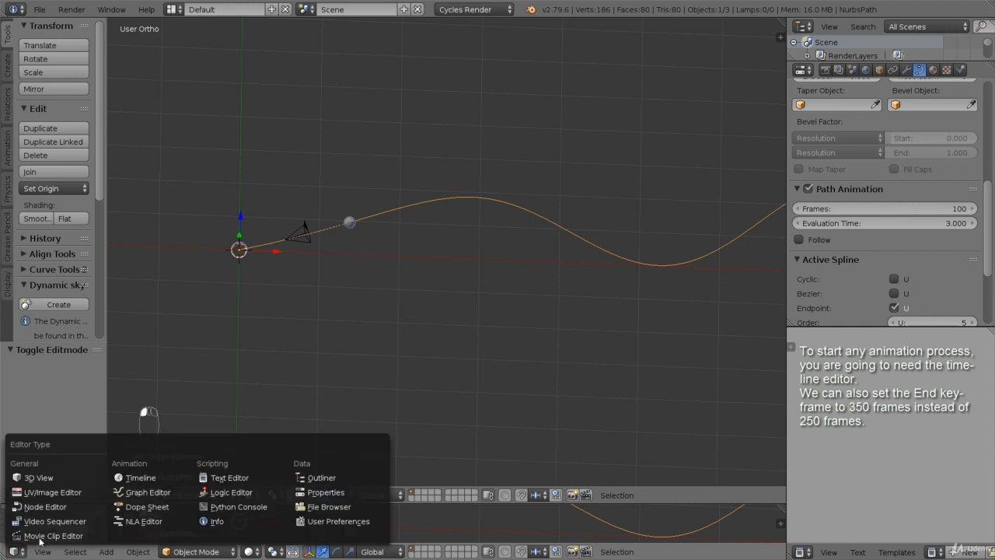
{"action": "left_click", "coordinate": [140, 478]}
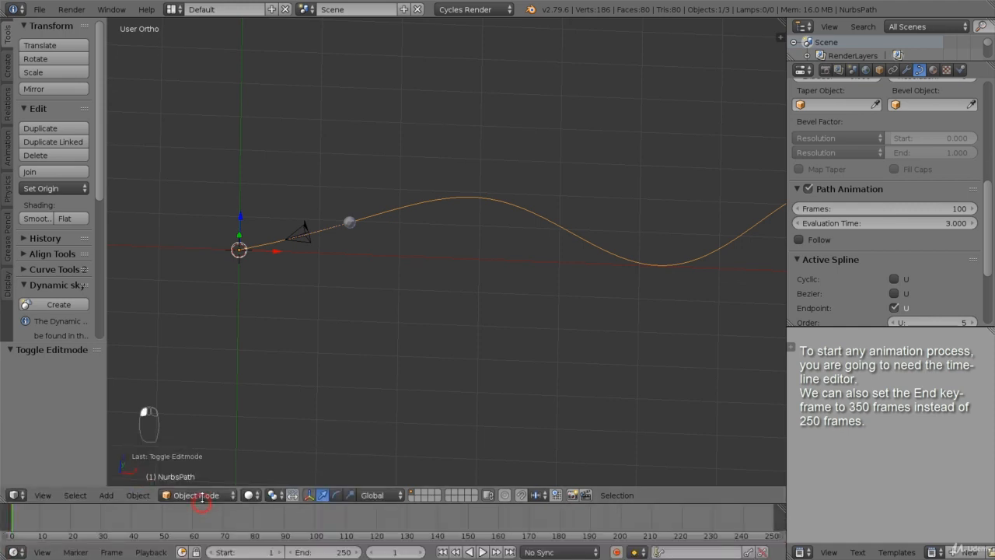
{"action": "left_click_drag", "start_coordinate": [200, 500], "coordinate": [200, 489]}
- Set the animation's end frame to 350 and fit the full frame range in the timeline
{"action": "left_click", "coordinate": [339, 550]}
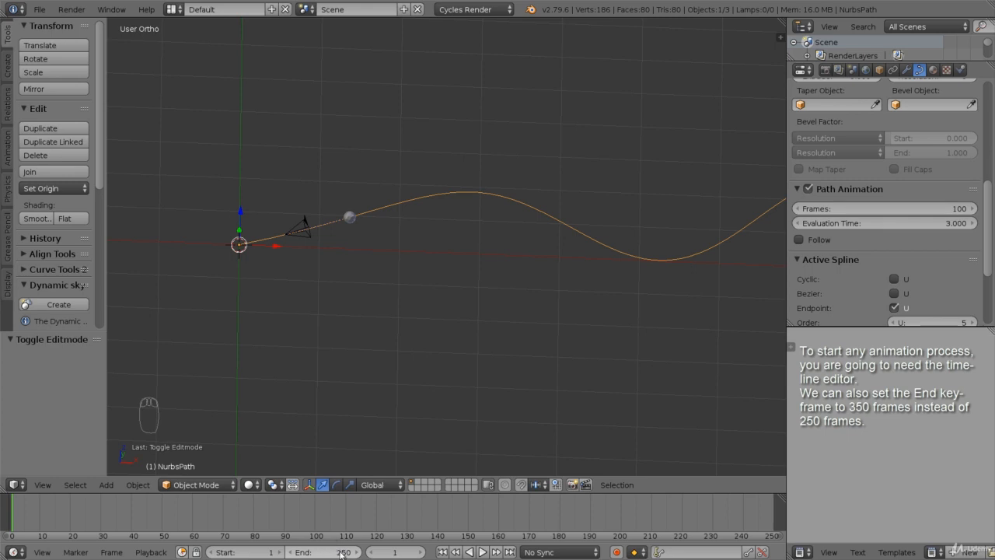
{"action": "type", "text": "350"}
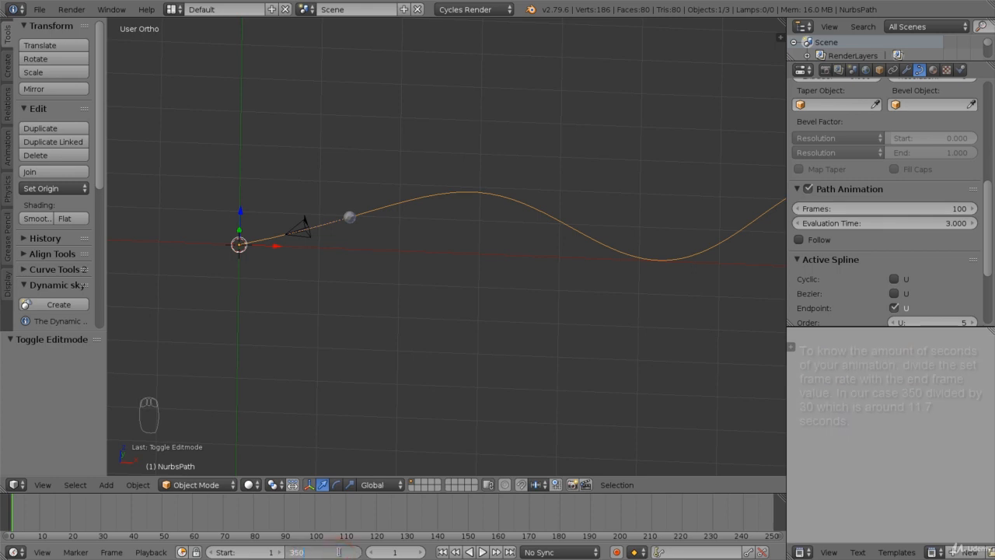
{"action": "key", "text": "Return"}
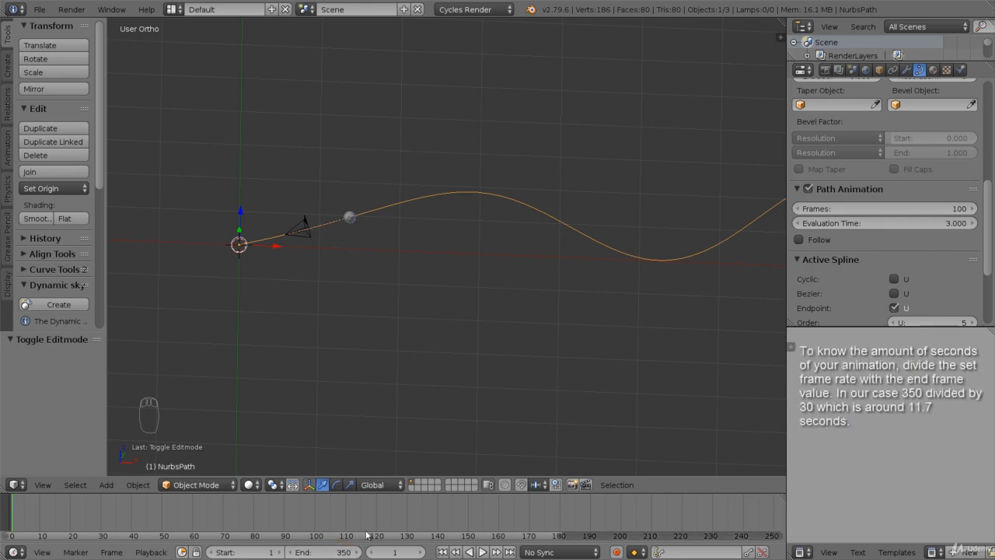
{"action": "scroll", "coordinate": [368, 526], "scroll_direction": "down", "scroll_amount": 4}
{"action": "middle_click_drag", "start_coordinate": [382, 516], "coordinate": [308, 516]}
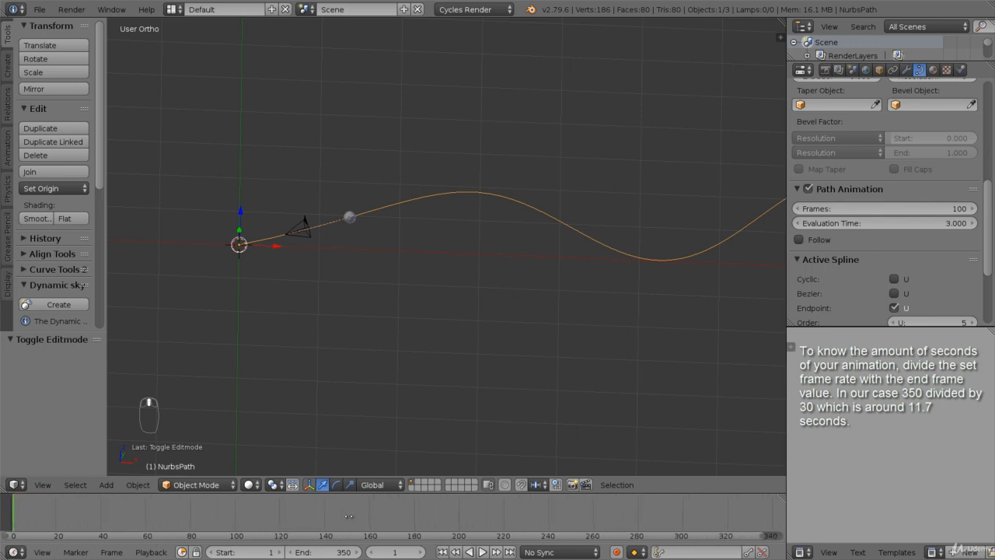
{"action": "scroll", "coordinate": [366, 516], "scroll_direction": "down", "scroll_amount": 3}
{"action": "scroll", "coordinate": [382, 515], "scroll_direction": "up", "scroll_amount": 3}
{"action": "scroll", "coordinate": [381, 515], "scroll_direction": "down", "scroll_amount": 1}
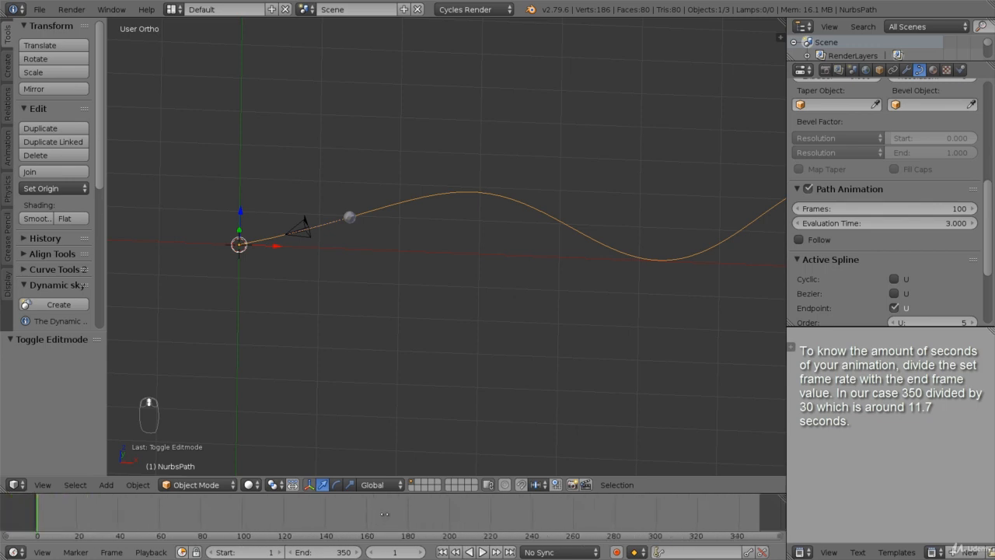
{"action": "middle_click_drag", "start_coordinate": [381, 513], "coordinate": [380, 513]}
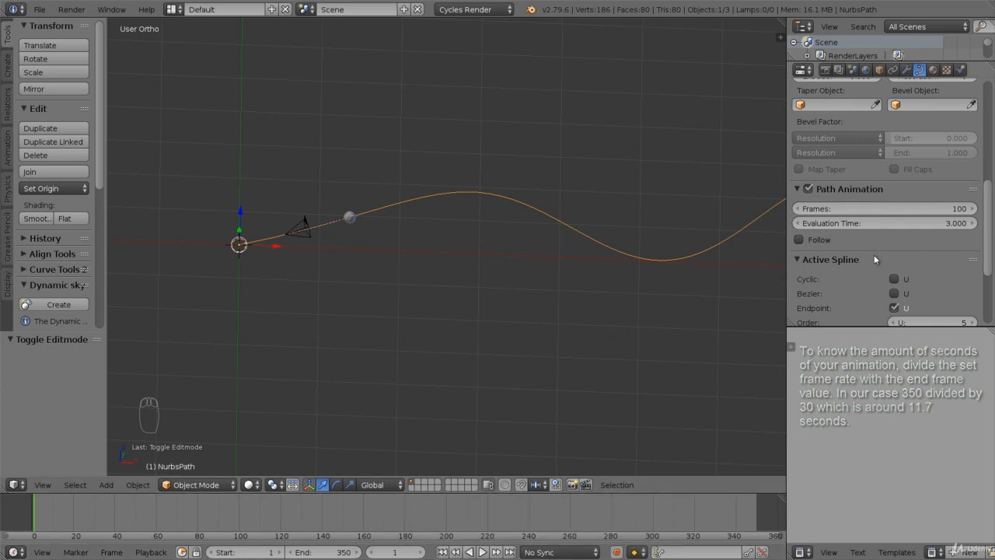
- Set the path's Evaluation Time to 0 and insert a keyframe for it at frame 1
{"action": "left_click", "coordinate": [949, 222]}
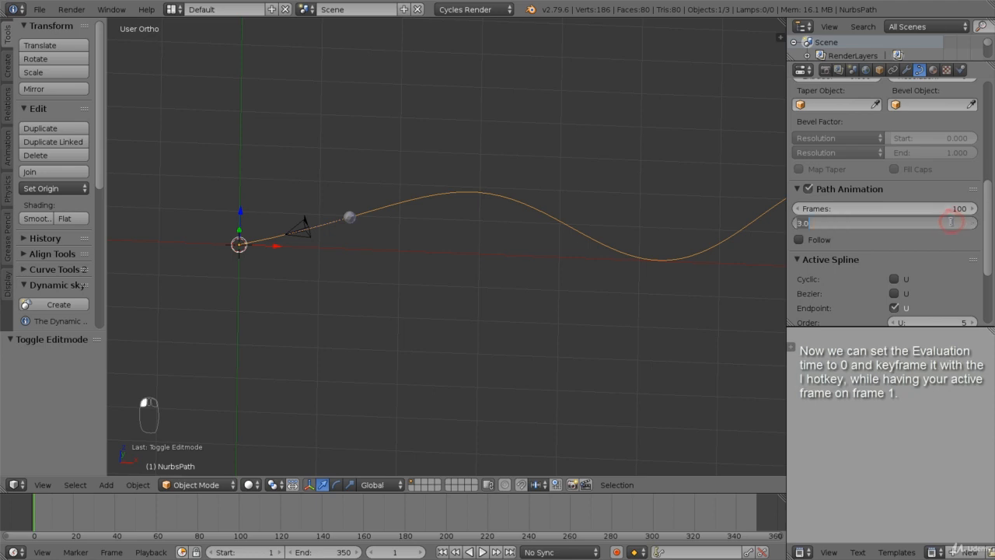
{"action": "type", "text": "0"}
{"action": "key", "text": "Return"}
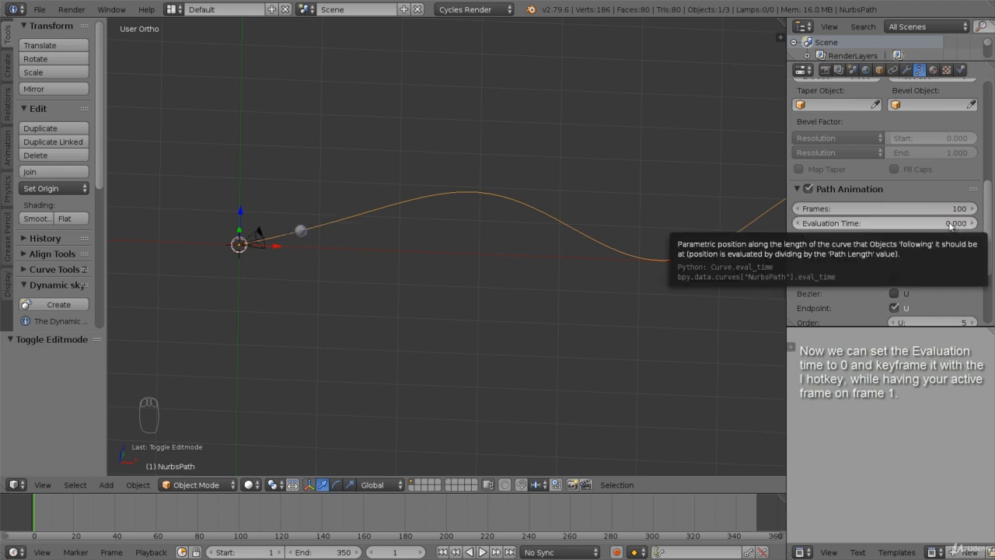
{"action": "key", "text": "i"}
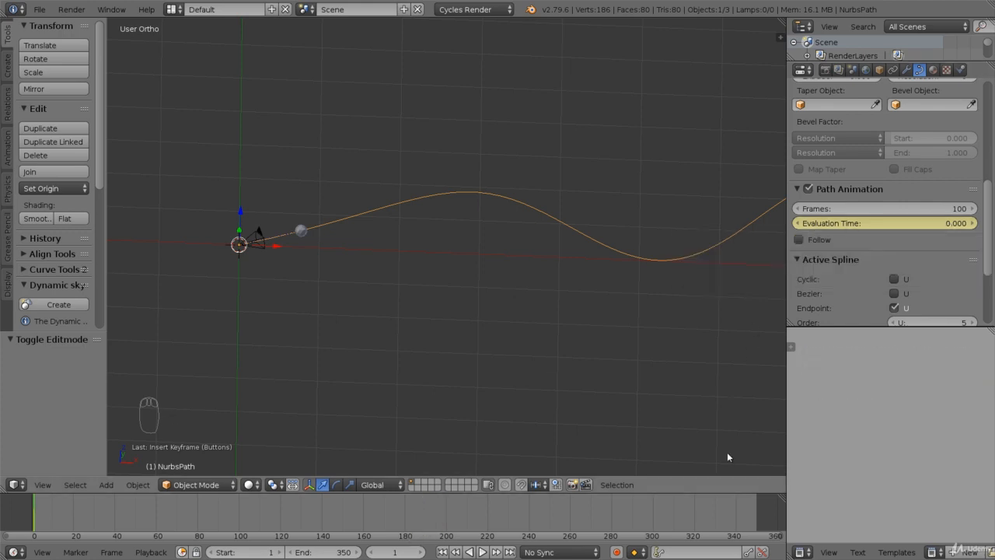
- Make frame 350 the current frame and bring the whole curve path into view
{"action": "left_click", "coordinate": [757, 509]}
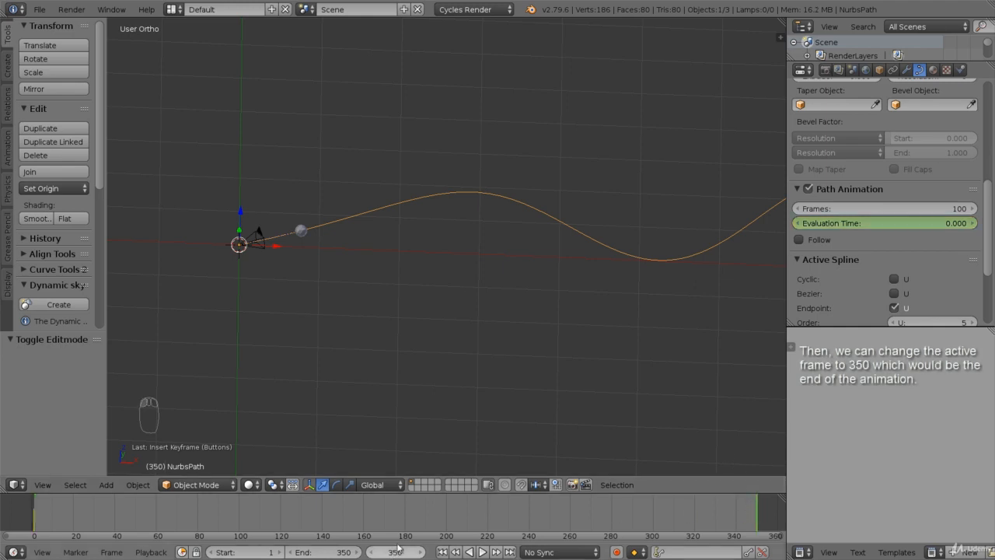
{"action": "scroll", "coordinate": [328, 253], "scroll_direction": "down", "scroll_amount": 6}
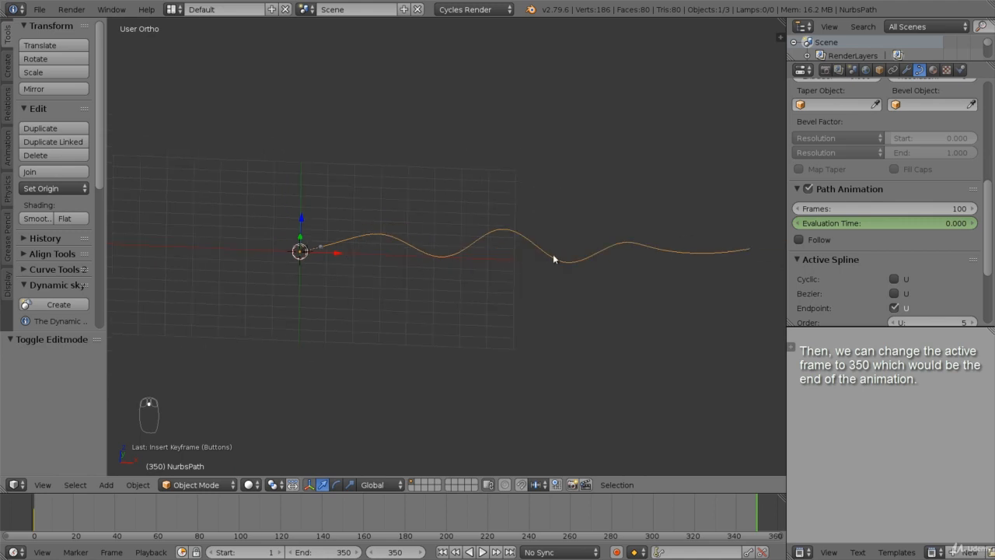
{"action": "middle_click_drag", "start_coordinate": [632, 254], "coordinate": [539, 366], "text": "shift"}
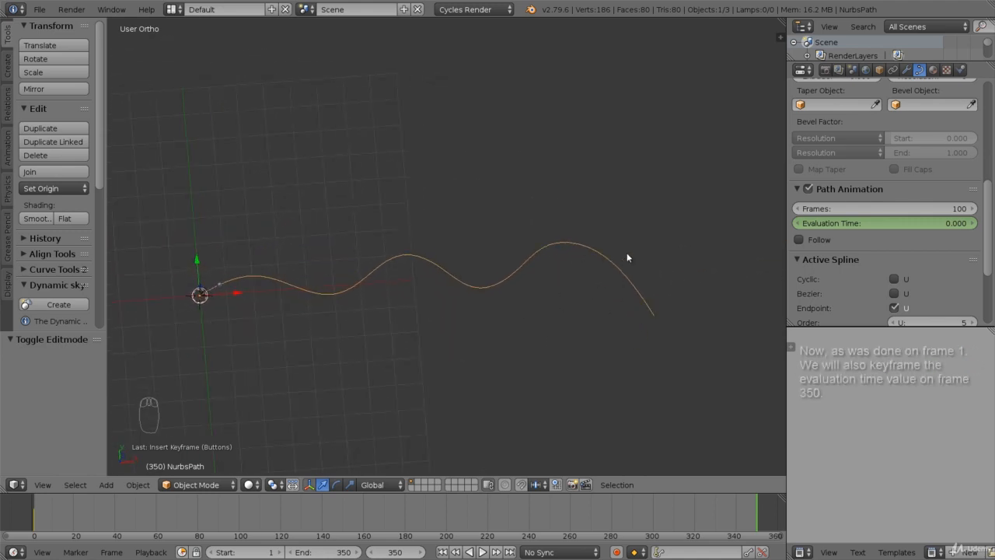
- Try sliding the path's Evaluation Time up to about 94.7 while checking the camera and sphere near the curve's end
{"action": "left_click_drag", "start_coordinate": [918, 222], "coordinate": [423, 228]}
{"action": "mouse_move", "coordinate": [918, 223]}
{"action": "left_mouse_down"}
{"action": "mouse_move", "coordinate": [965, 229]}
{"action": "mouse_move", "coordinate": [930, 229]}
{"action": "left_mouse_up"}
{"action": "scroll", "coordinate": [678, 320], "scroll_direction": "up", "scroll_amount": 8}
{"action": "scroll", "coordinate": [618, 312], "scroll_direction": "up", "scroll_amount": 3}
{"action": "scroll", "coordinate": [622, 226], "scroll_direction": "down", "scroll_amount": 7}
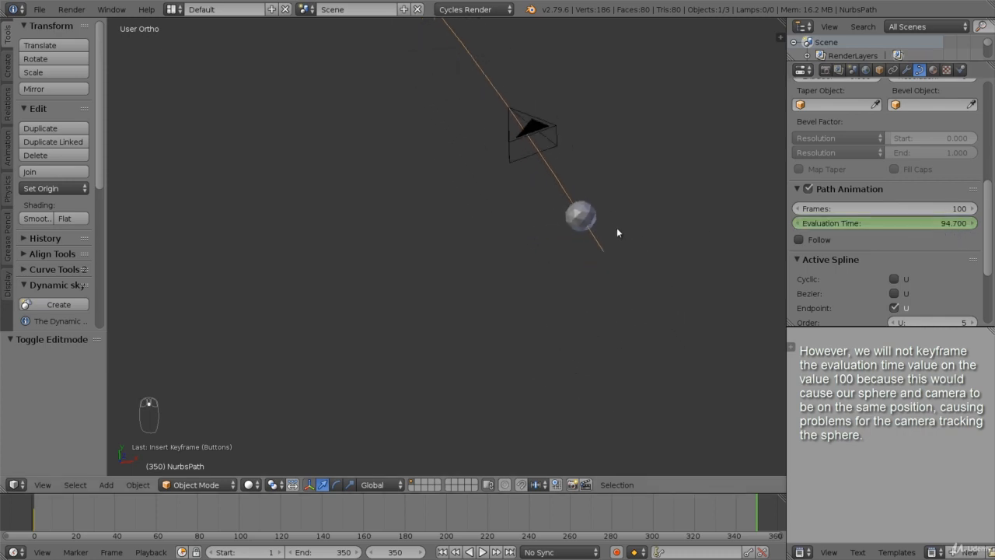
{"action": "scroll", "coordinate": [633, 232], "scroll_direction": "down", "scroll_amount": 5}
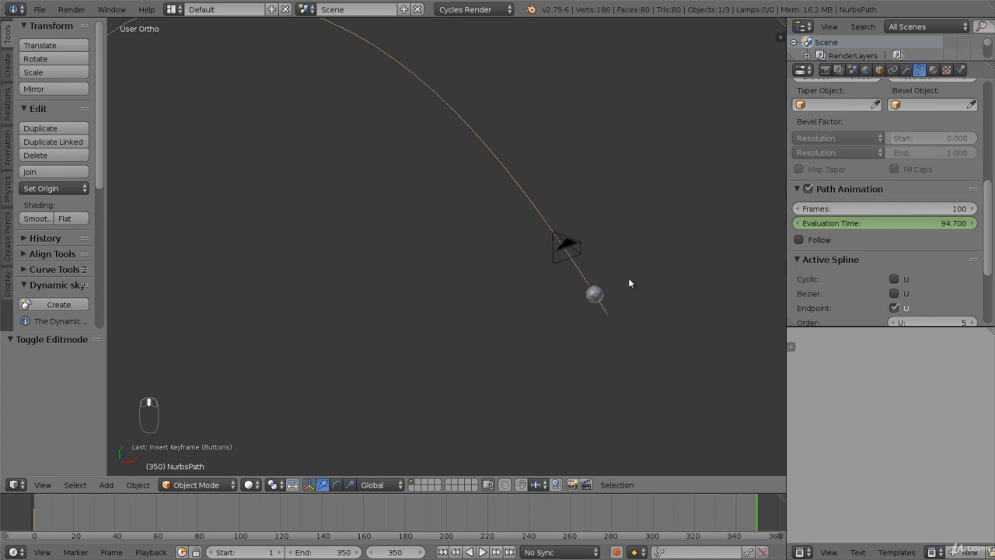
- Set the path's Evaluation Time to 95 and insert a keyframe for it at frame 350
{"action": "left_click", "coordinate": [945, 226]}
{"action": "mouse_move", "coordinate": [945, 225]}
{"action": "left_mouse_down"}
{"action": "mouse_move", "coordinate": [932, 221]}
{"action": "mouse_move", "coordinate": [947, 229]}
{"action": "left_mouse_up"}
{"action": "left_click", "coordinate": [945, 223]}
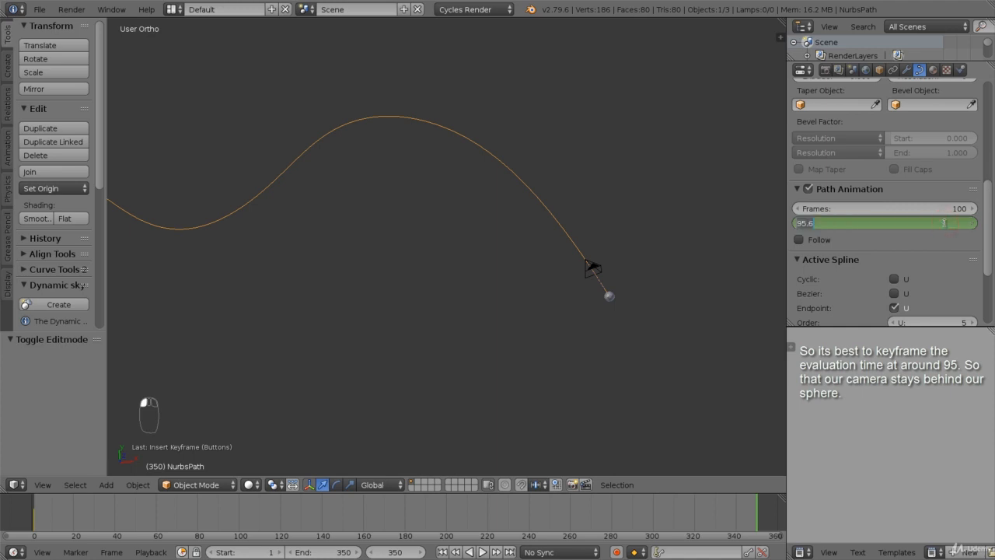
{"action": "type", "text": "95"}
{"action": "key", "text": "Return"}
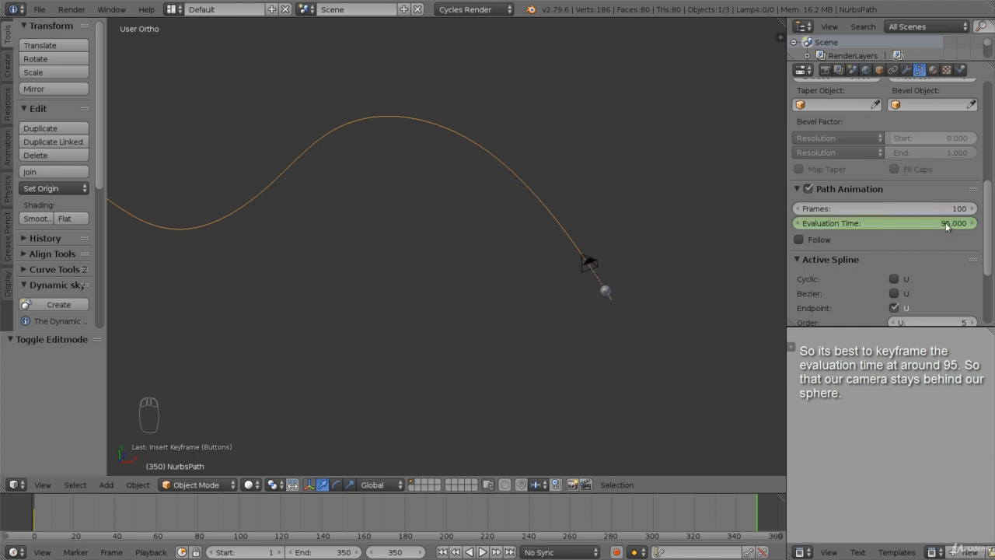
{"action": "key", "text": "i"}
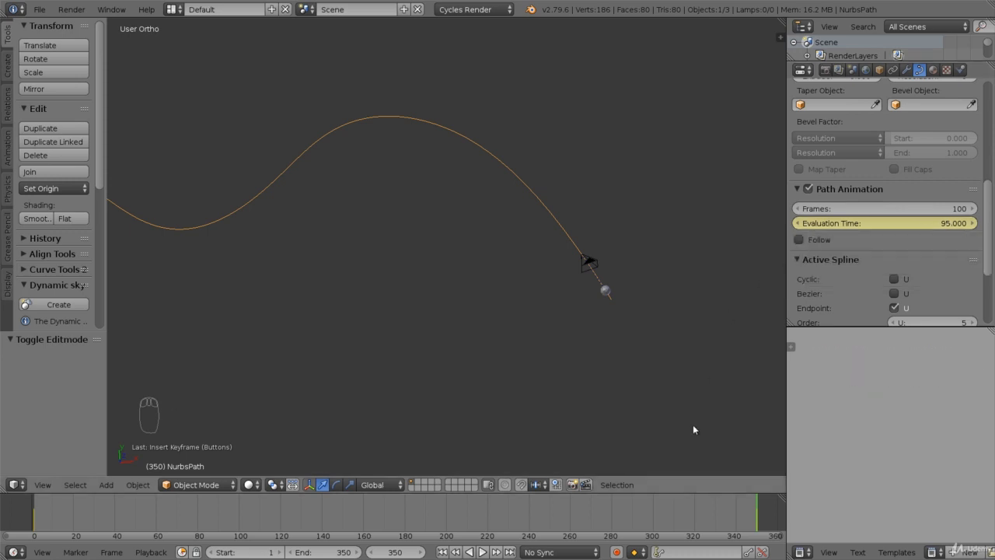
- Scrub the timeline back to frame 294 to check the camera and sphere travelling along the curve
{"action": "left_click_drag", "start_coordinate": [748, 505], "coordinate": [642, 494]}
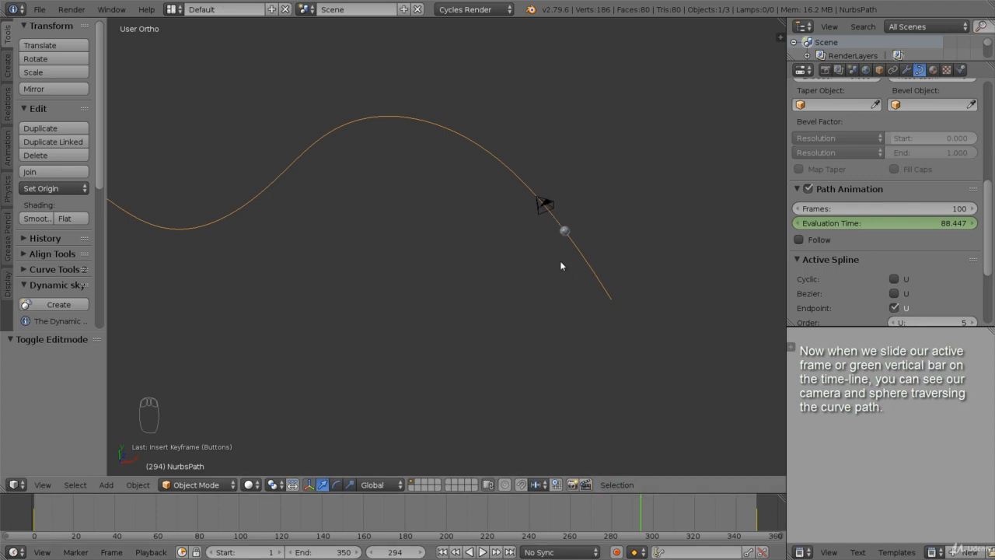
{"action": "middle_click_drag", "start_coordinate": [560, 260], "coordinate": [635, 303]}
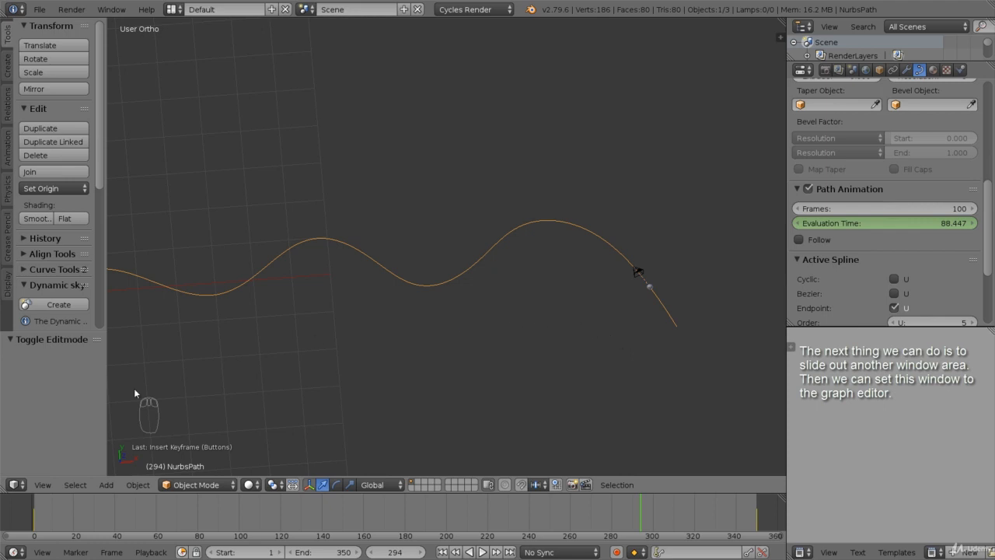
- Split the 3D view vertically and switch the new area beside it to the Graph Editor
{"action": "left_click_drag", "start_coordinate": [3, 488], "coordinate": [272, 485]}
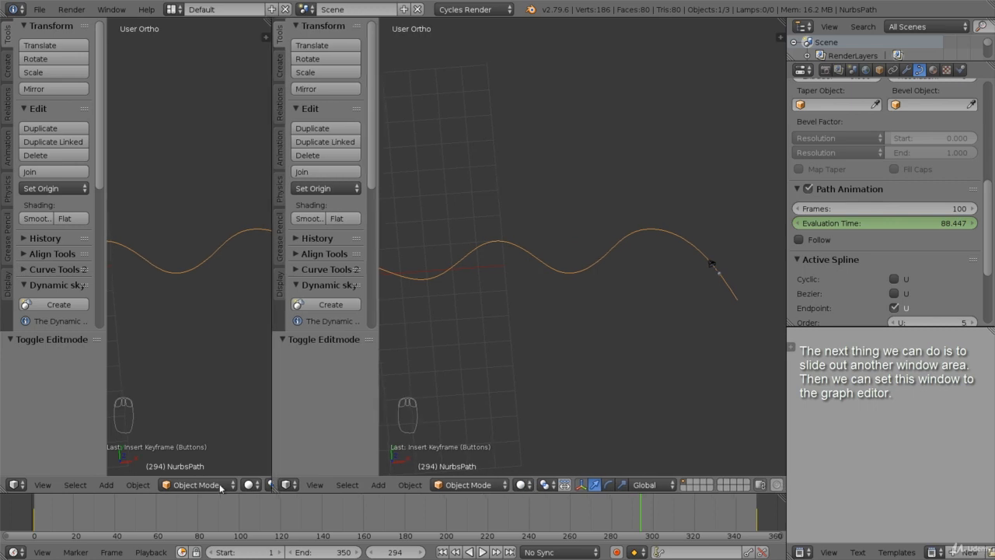
{"action": "left_click", "coordinate": [15, 485]}
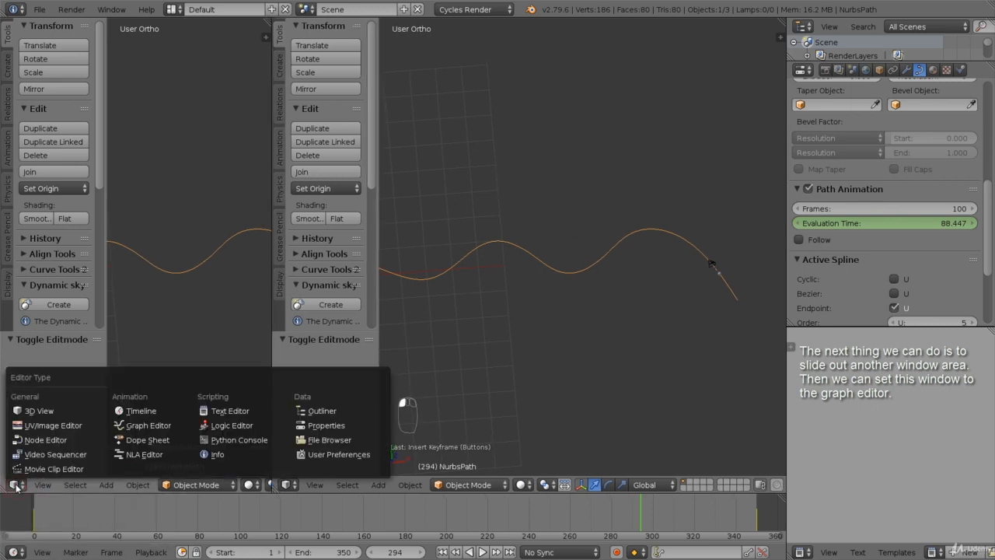
{"action": "left_click", "coordinate": [140, 426]}
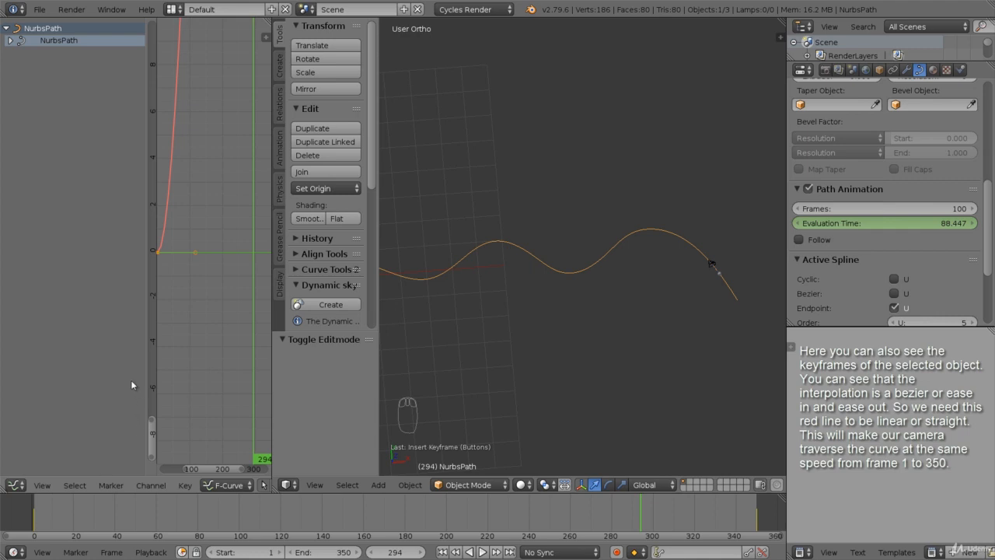
- Expand the NurbsPath animation channel and toggle the Evaluation Time curve's visibility to examine its shape between both keyframes
{"action": "scroll", "coordinate": [181, 317], "scroll_direction": "down", "scroll_amount": 1}
{"action": "scroll", "coordinate": [195, 316], "scroll_direction": "down", "scroll_amount": 1}
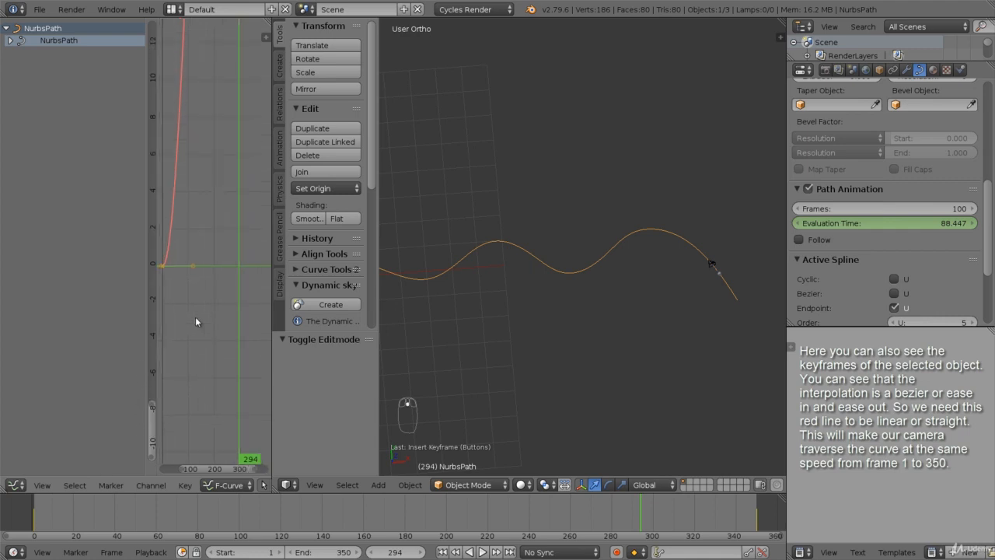
{"action": "scroll", "coordinate": [195, 316], "scroll_direction": "down", "scroll_amount": 5}
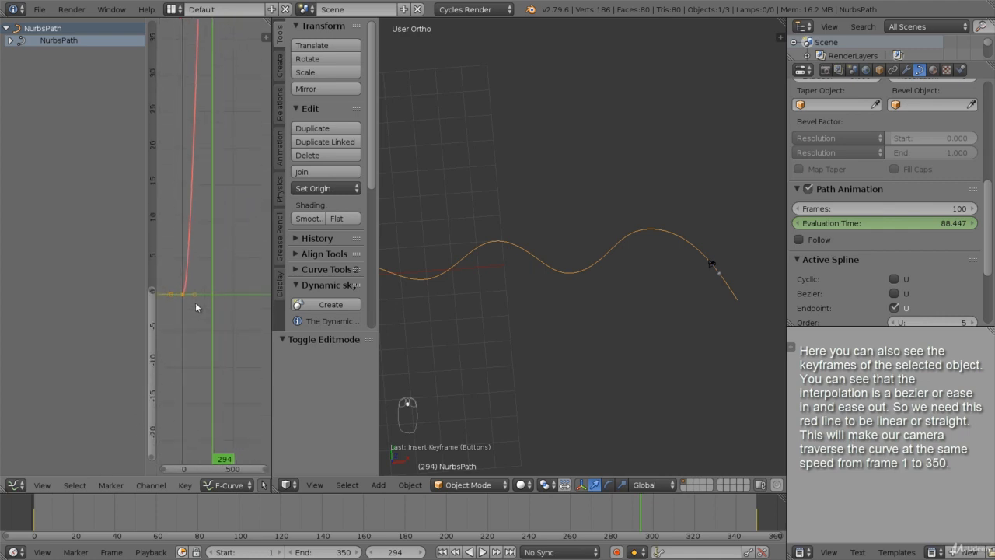
{"action": "middle_click_drag", "start_coordinate": [210, 258], "coordinate": [208, 330]}
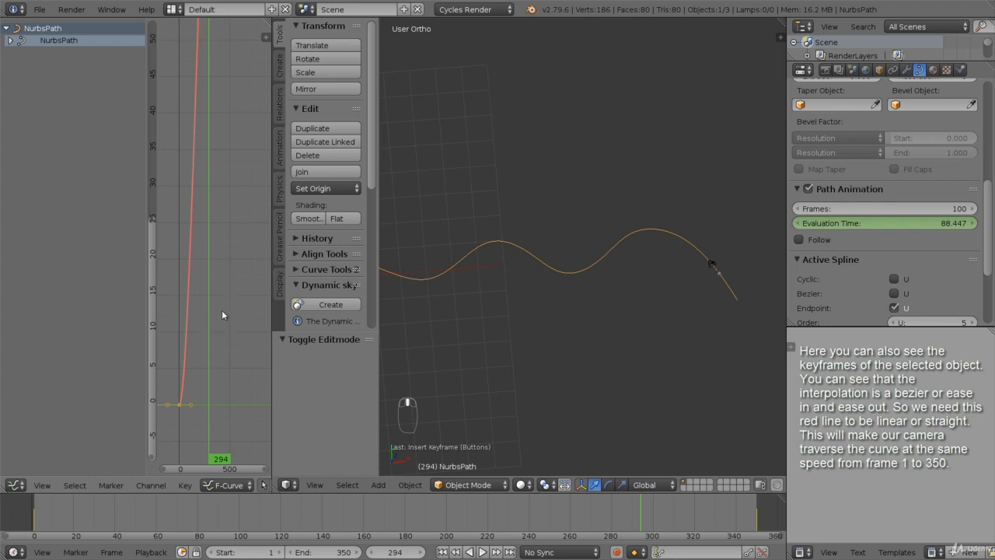
{"action": "left_click", "coordinate": [11, 41]}
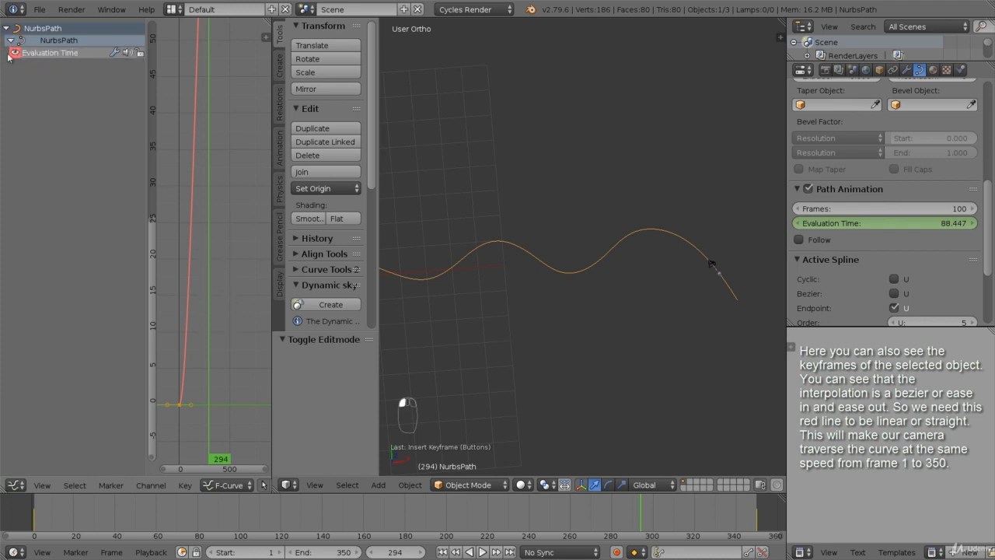
{"action": "left_click", "coordinate": [15, 53]}
{"action": "left_click", "coordinate": [15, 54]}
{"action": "left_click", "coordinate": [14, 53]}
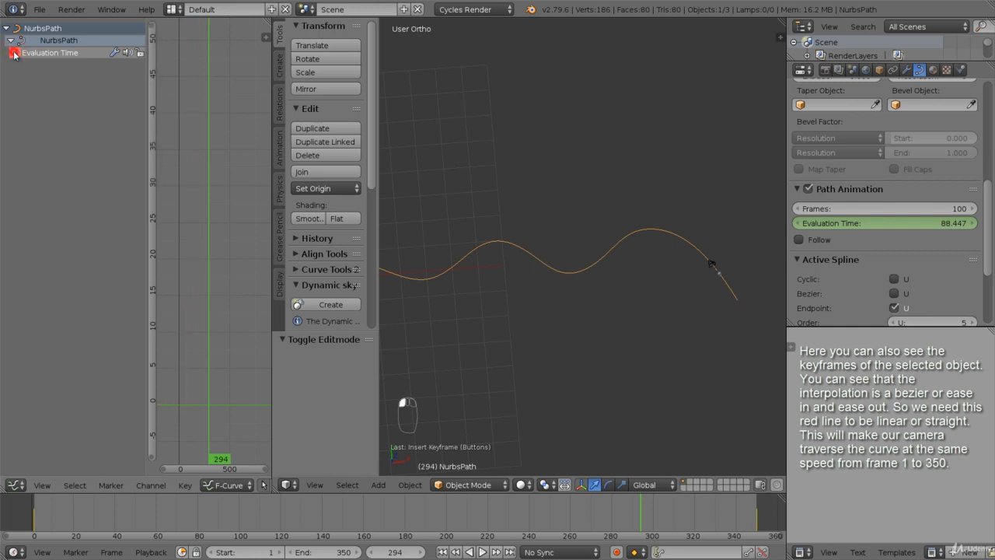
{"action": "left_click", "coordinate": [16, 55]}
{"action": "scroll", "coordinate": [217, 172], "scroll_direction": "down", "scroll_amount": 5}
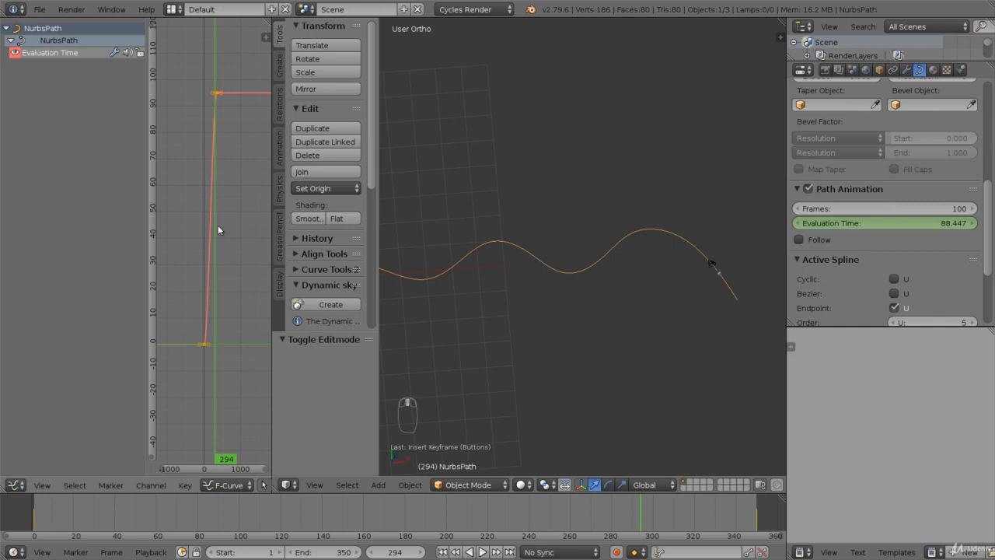
- Select all keyframes of the Evaluation Time curve and set their interpolation to Linear
{"action": "key", "text": "a"}
{"action": "key", "text": "a"}
{"action": "key", "text": "a"}
{"action": "key", "text": "a"}
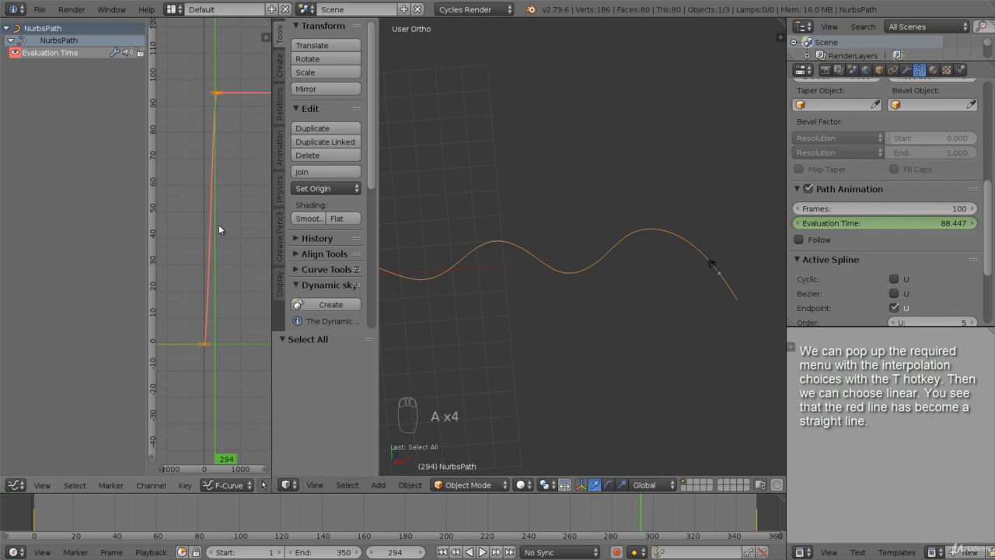
{"action": "key", "text": "t"}
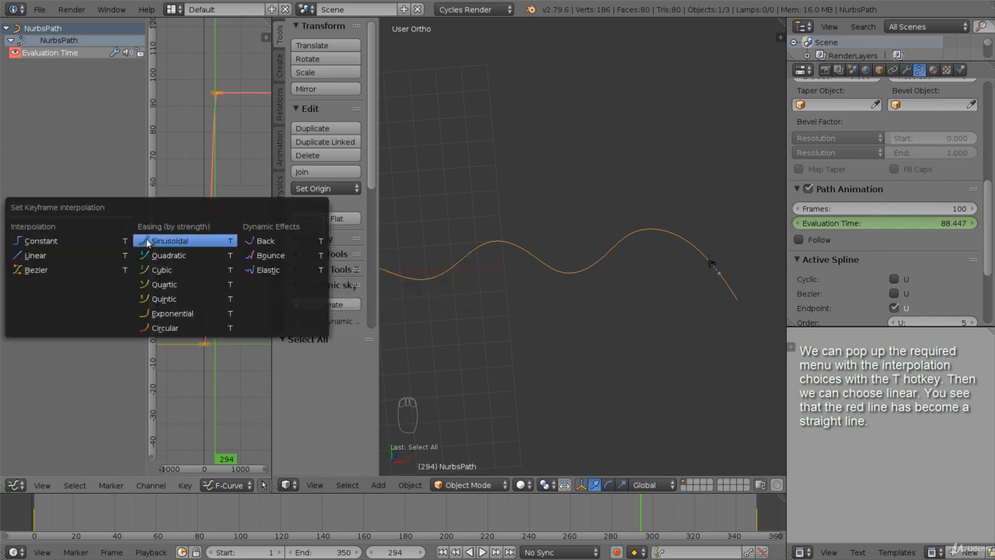
{"action": "left_click", "coordinate": [50, 256]}
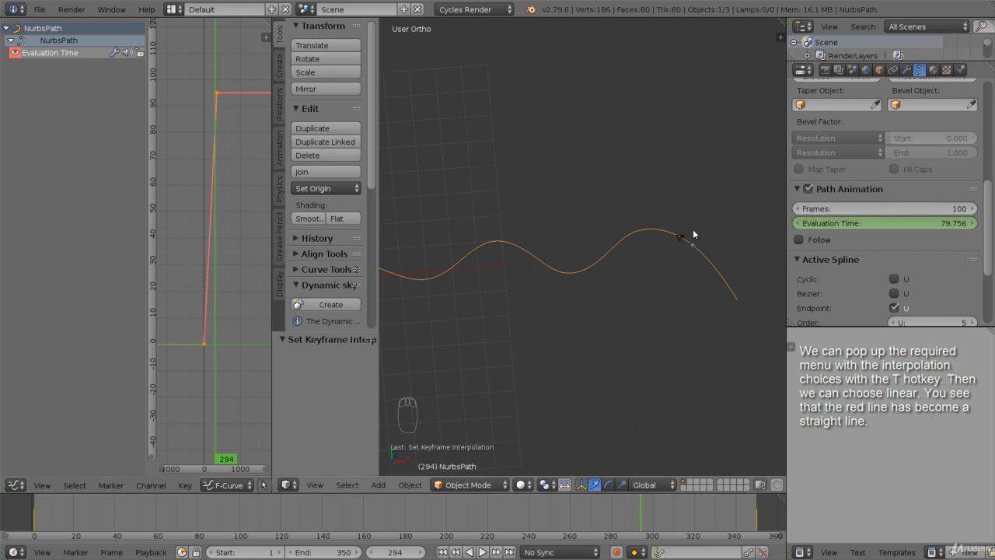
- Scrub the timeline backwards to check that the camera and sphere move along the path at constant speed
{"action": "left_click_drag", "start_coordinate": [641, 506], "coordinate": [337, 501]}
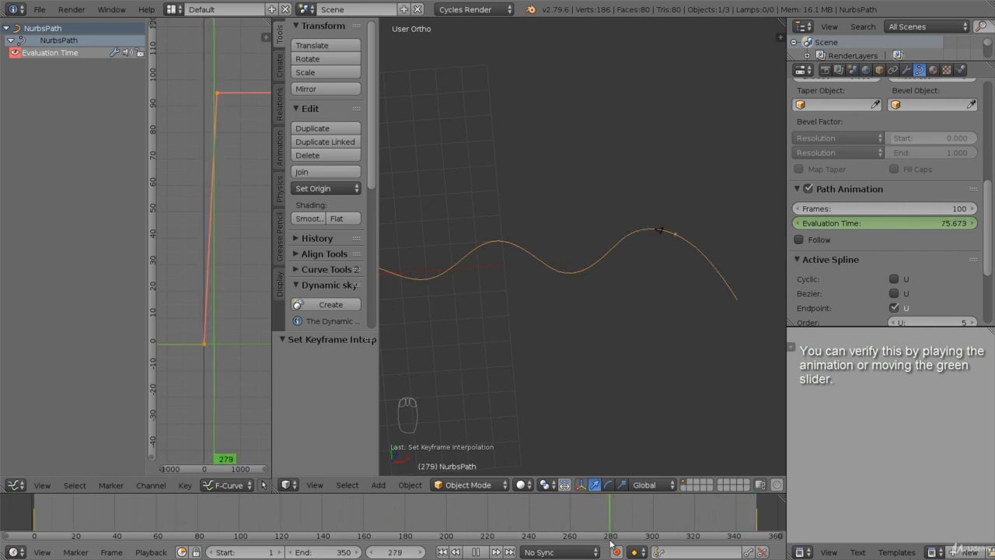
- Collapse the Graph Editor by merging its area into the 3D view
{"action": "key", "text": "alt+a"}
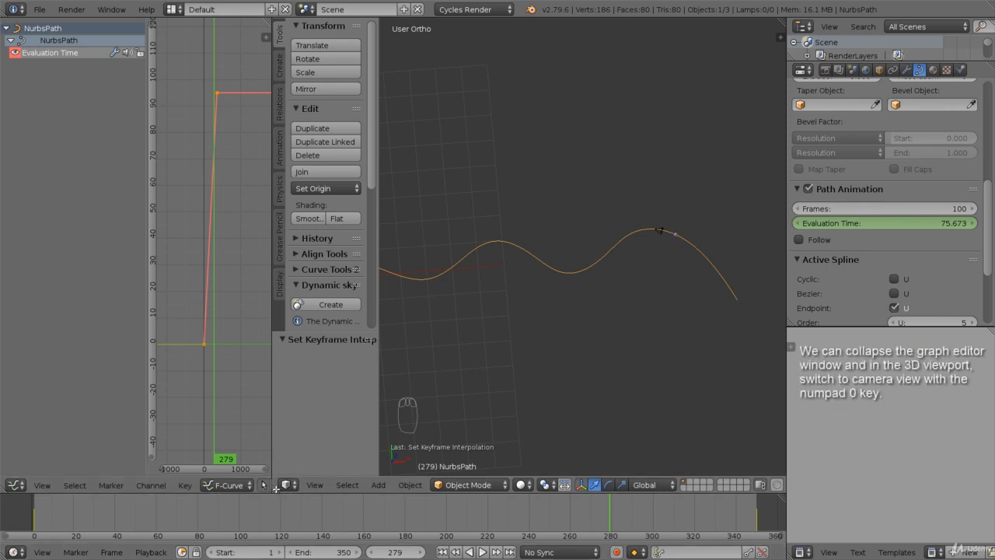
{"action": "left_click", "coordinate": [274, 488]}
{"action": "left_click_drag", "start_coordinate": [274, 488], "coordinate": [247, 486]}
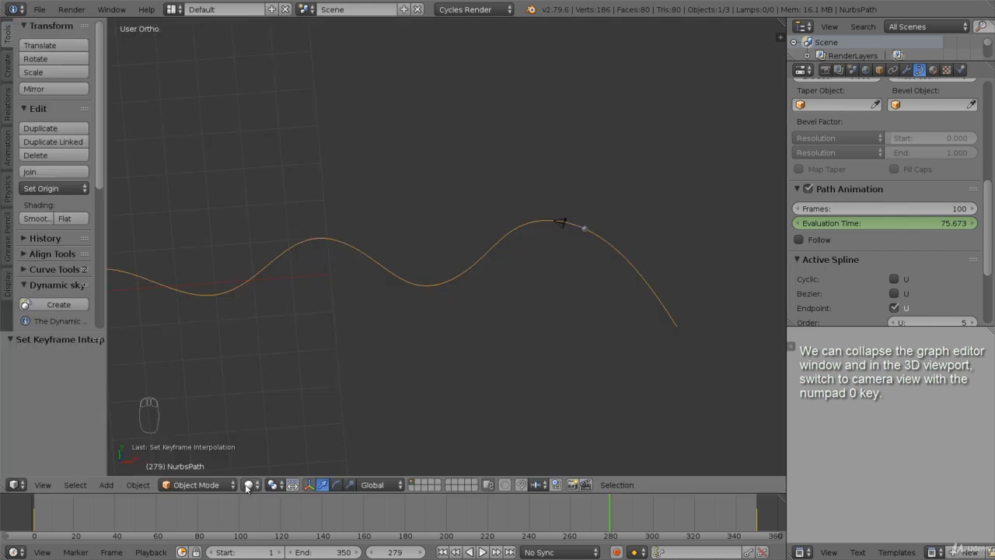
{"action": "middle_click_drag", "start_coordinate": [428, 324], "coordinate": [521, 265], "text": "shift"}
- Look through the camera and scrub the timeline back to frame 182 to check its rotation along the curve
{"action": "key", "text": "KP_0"}
{"action": "key", "text": "shift+alt+a"}
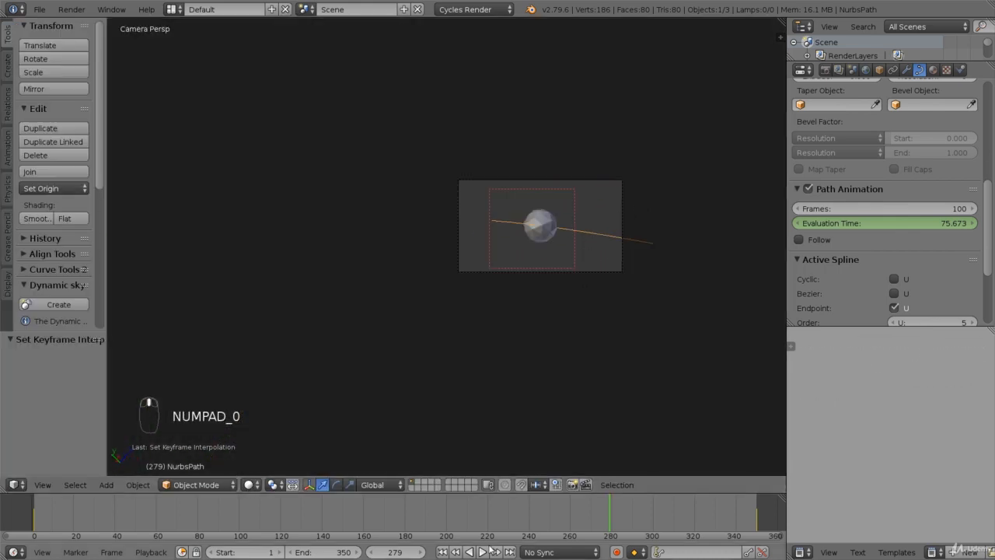
{"action": "mouse_move", "coordinate": [505, 502]}
{"action": "left_mouse_down"}
{"action": "mouse_move", "coordinate": [150, 510]}
{"action": "mouse_move", "coordinate": [409, 510]}
{"action": "left_mouse_up"}
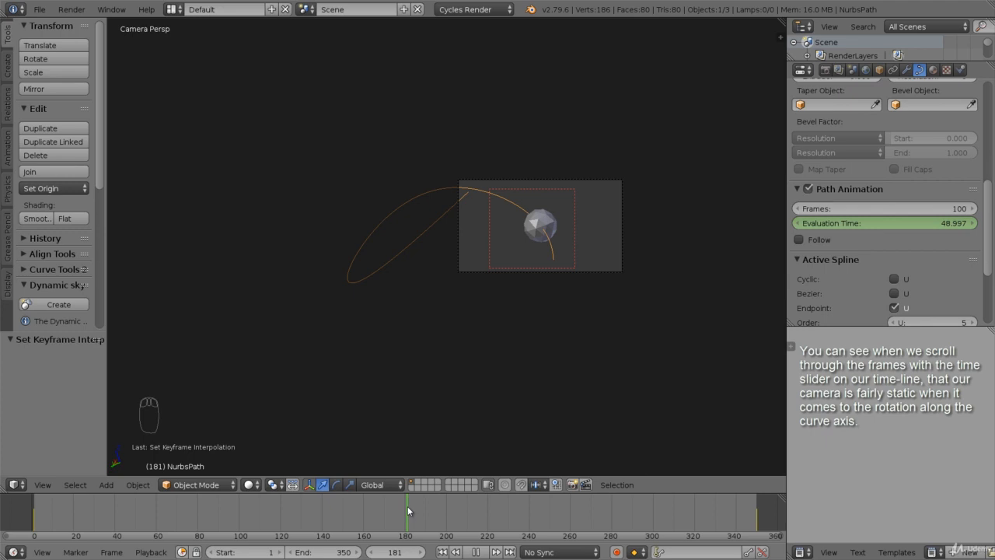
{"action": "left_click_drag", "start_coordinate": [409, 511], "coordinate": [410, 511]}
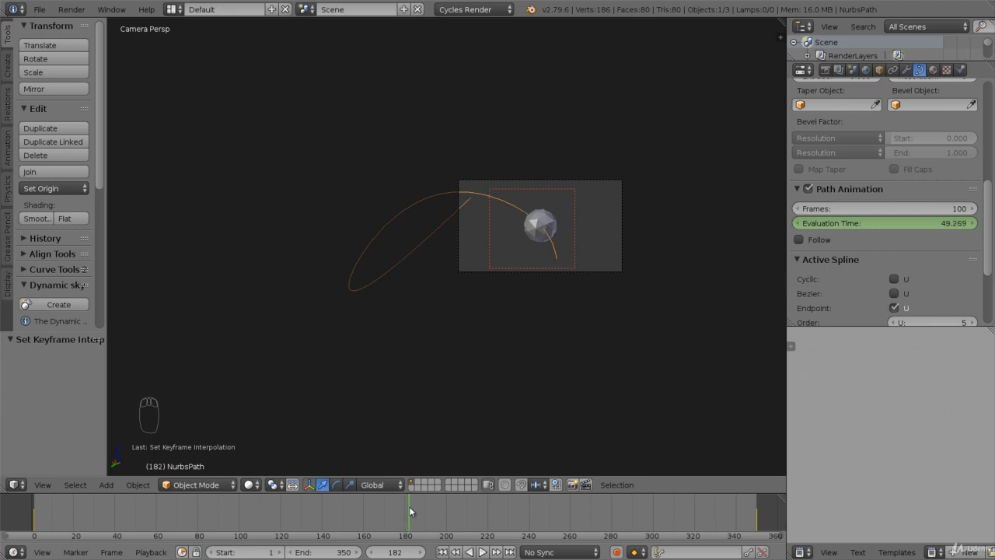
- Try to tilt the camera by rotating it directly in camera view at frame 182
{"action": "key", "text": "r"}
{"action": "left_click", "coordinate": [666, 267]}
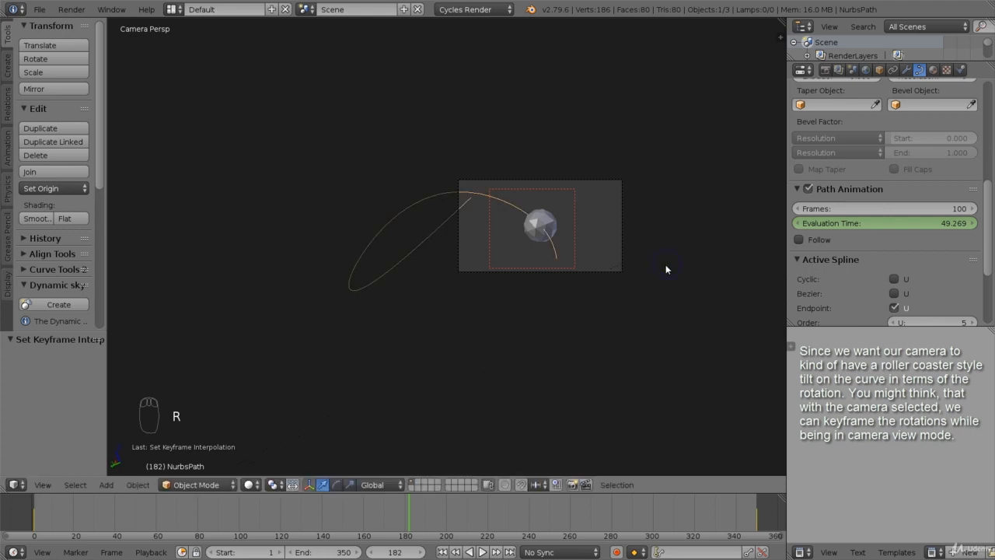
{"action": "right_click", "coordinate": [624, 247]}
{"action": "key", "text": "r"}
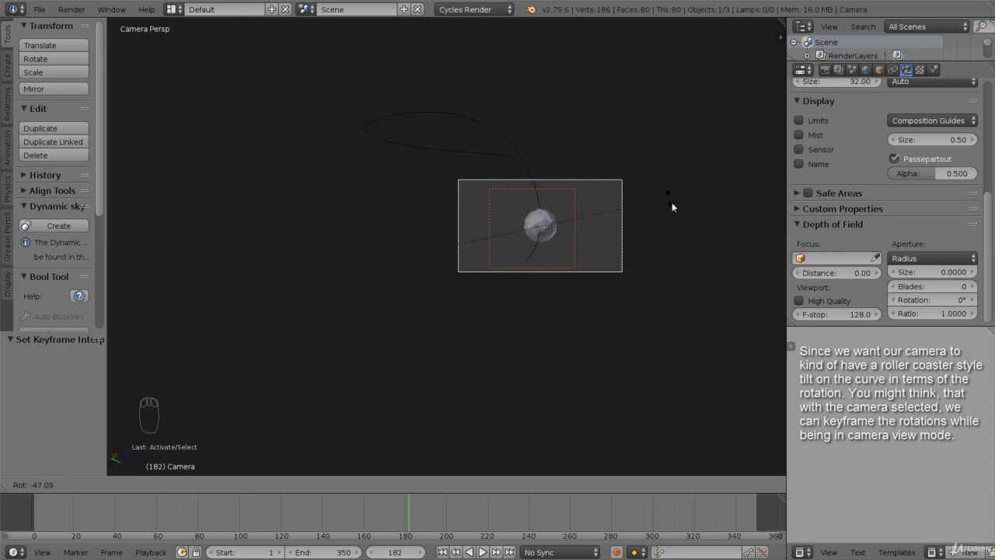
{"action": "right_click", "coordinate": [679, 240]}
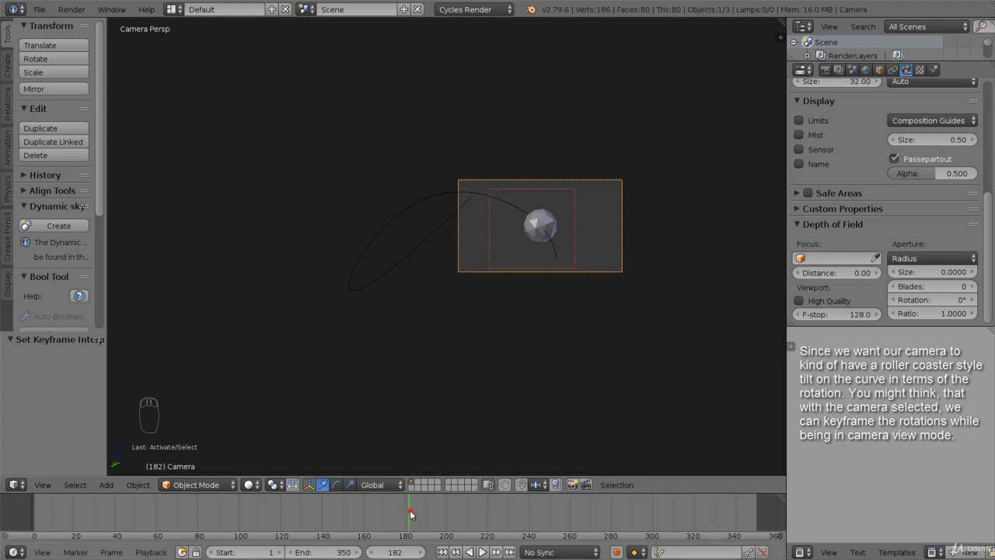
- Move to frame 146, leave camera view and open the NurbsPath curve in Edit Mode to show its normals
{"action": "left_click_drag", "start_coordinate": [411, 513], "coordinate": [498, 510]}
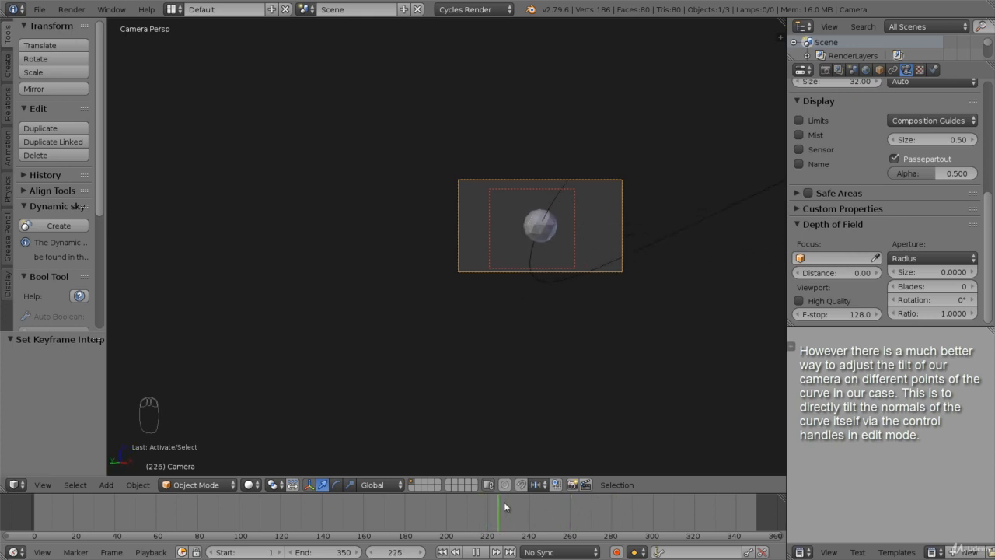
{"action": "left_click_drag", "start_coordinate": [488, 509], "coordinate": [335, 511]}
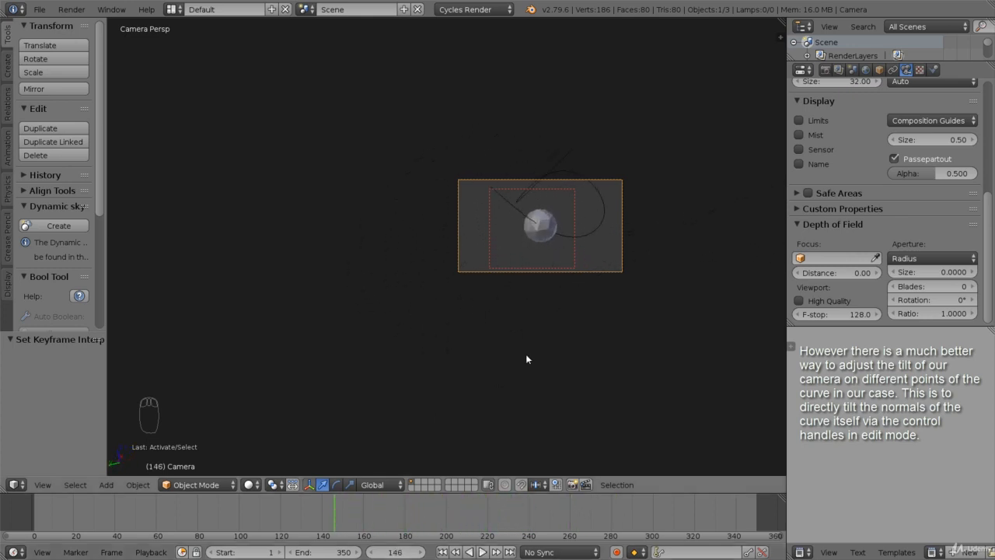
{"action": "middle_click_drag", "start_coordinate": [646, 272], "coordinate": [570, 305]}
{"action": "scroll", "coordinate": [563, 309], "scroll_direction": "down", "scroll_amount": 4}
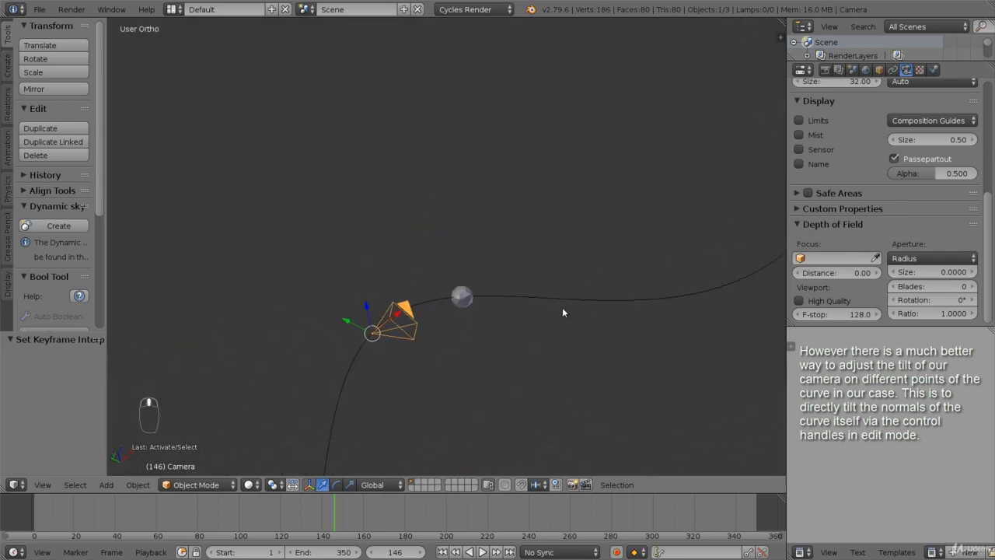
{"action": "middle_click_drag", "start_coordinate": [526, 367], "coordinate": [600, 257]}
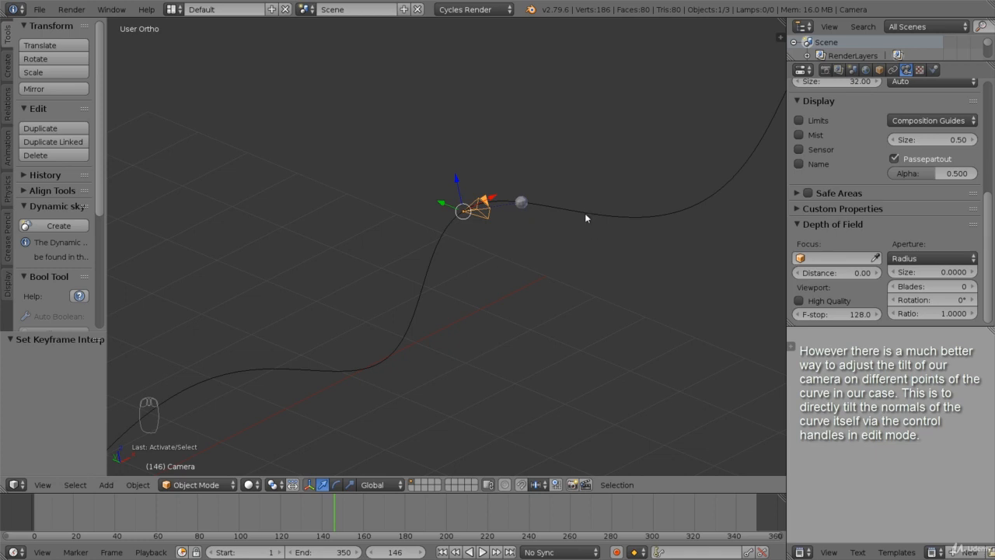
{"action": "scroll", "coordinate": [583, 216], "scroll_direction": "down", "scroll_amount": 3}
{"action": "middle_click_drag", "start_coordinate": [529, 272], "coordinate": [582, 288], "text": "shift"}
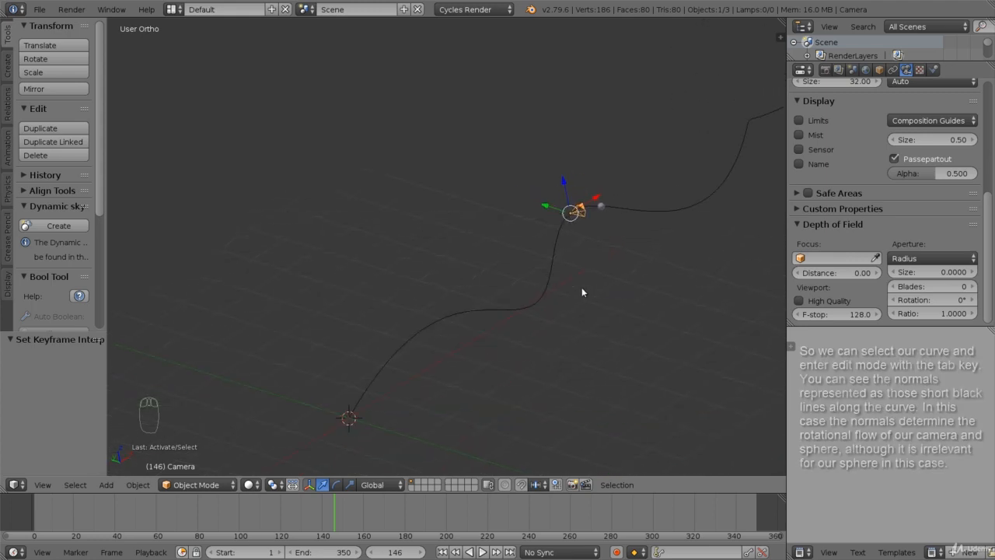
{"action": "right_click", "coordinate": [554, 256]}
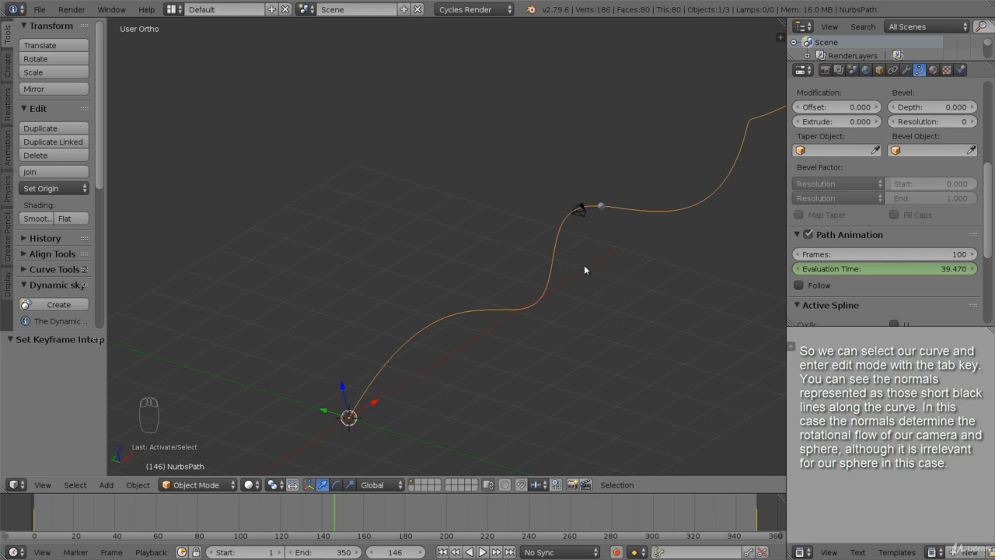
{"action": "key", "text": "Tab"}
- Tilt the curve's control point closest to the camera by about 76.6°
{"action": "middle_click_drag", "start_coordinate": [603, 246], "coordinate": [485, 293]}
{"action": "scroll", "coordinate": [477, 286], "scroll_direction": "up", "scroll_amount": 3}
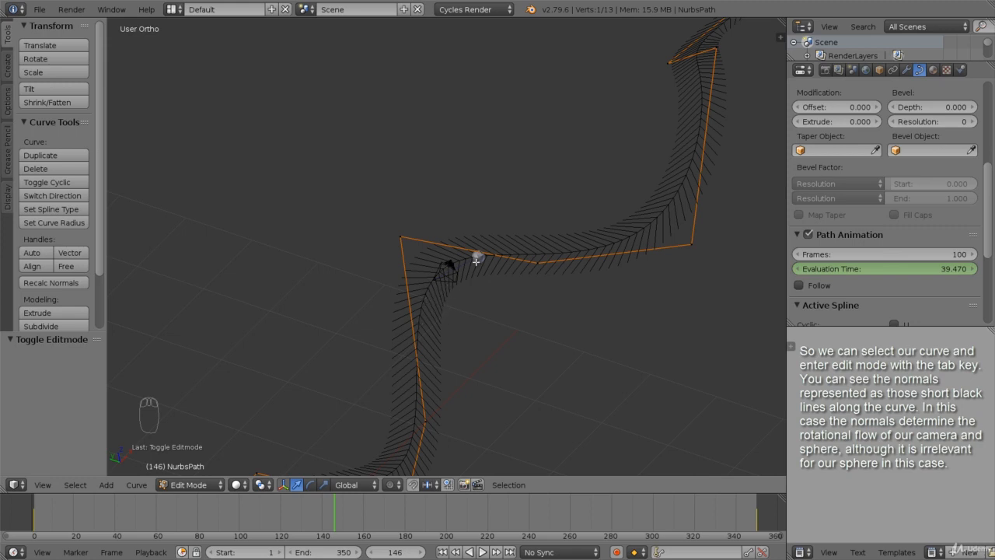
{"action": "middle_click_drag", "start_coordinate": [455, 301], "coordinate": [444, 269]}
{"action": "scroll", "coordinate": [425, 270], "scroll_direction": "up", "scroll_amount": 6}
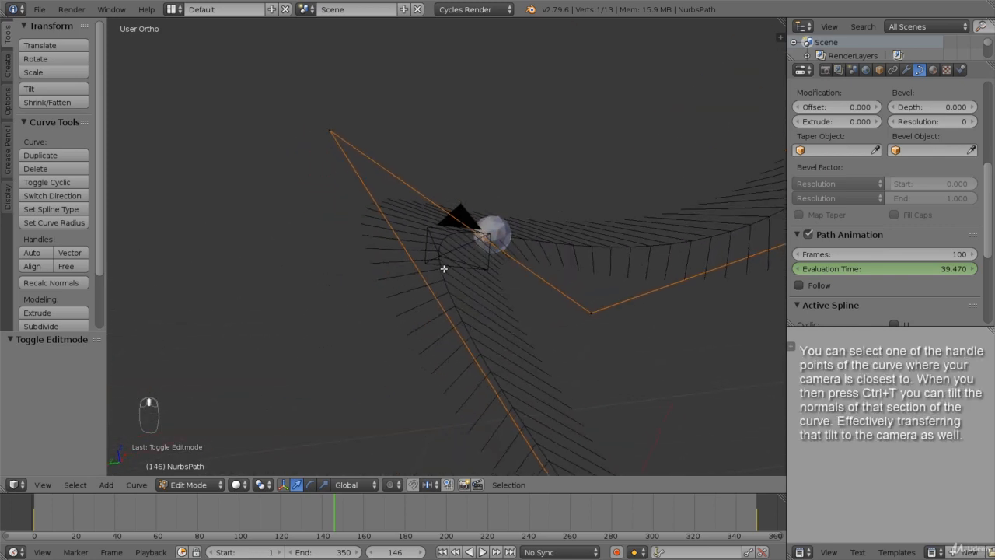
{"action": "middle_click_drag", "start_coordinate": [445, 224], "coordinate": [454, 240]}
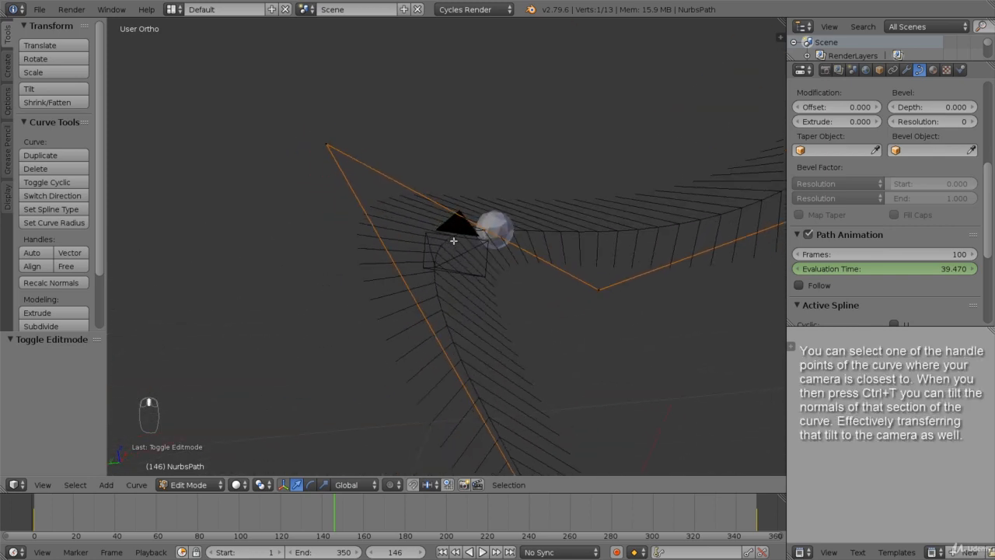
{"action": "right_click", "coordinate": [329, 145]}
{"action": "scroll", "coordinate": [343, 158], "scroll_direction": "down", "scroll_amount": 1}
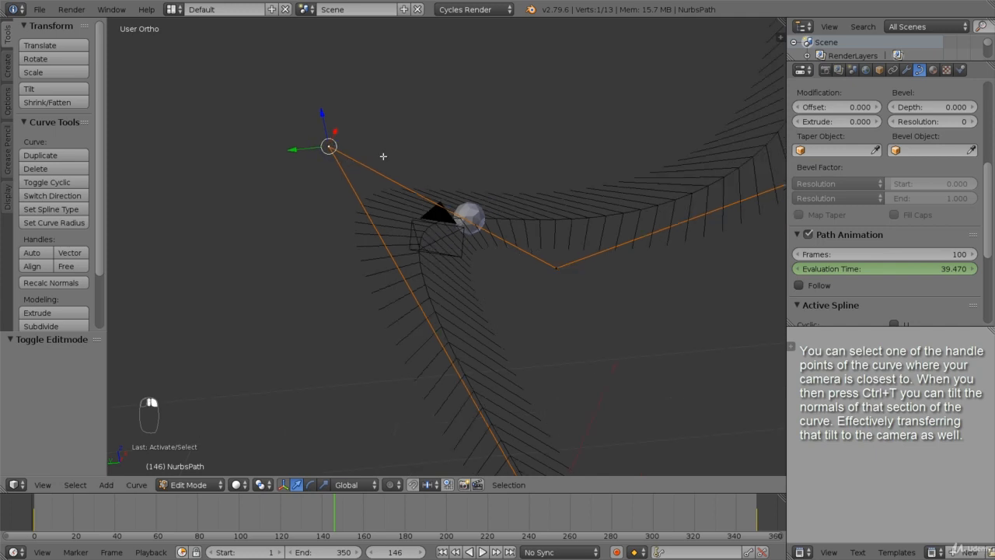
{"action": "middle_click_drag", "start_coordinate": [384, 156], "coordinate": [418, 223]}
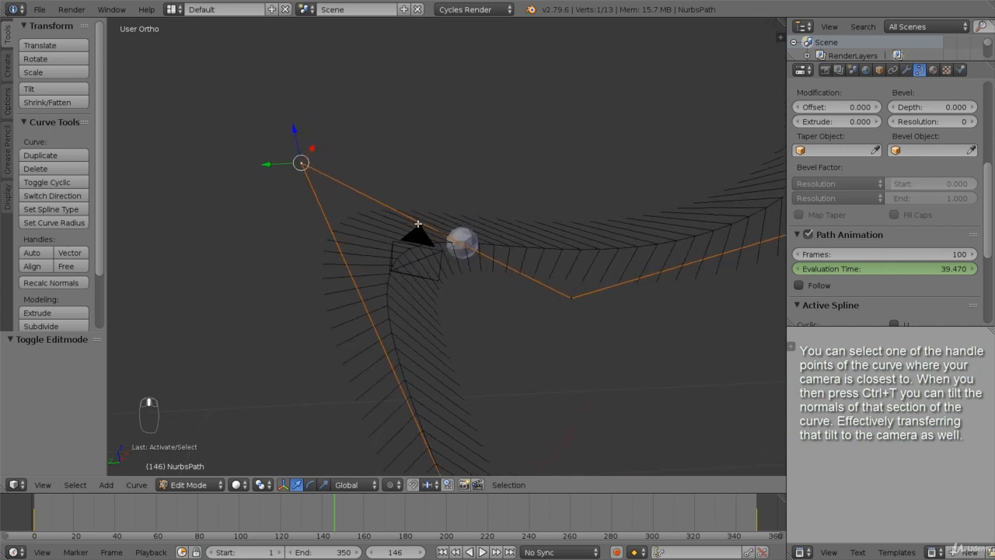
{"action": "key", "text": "ctrl+t"}
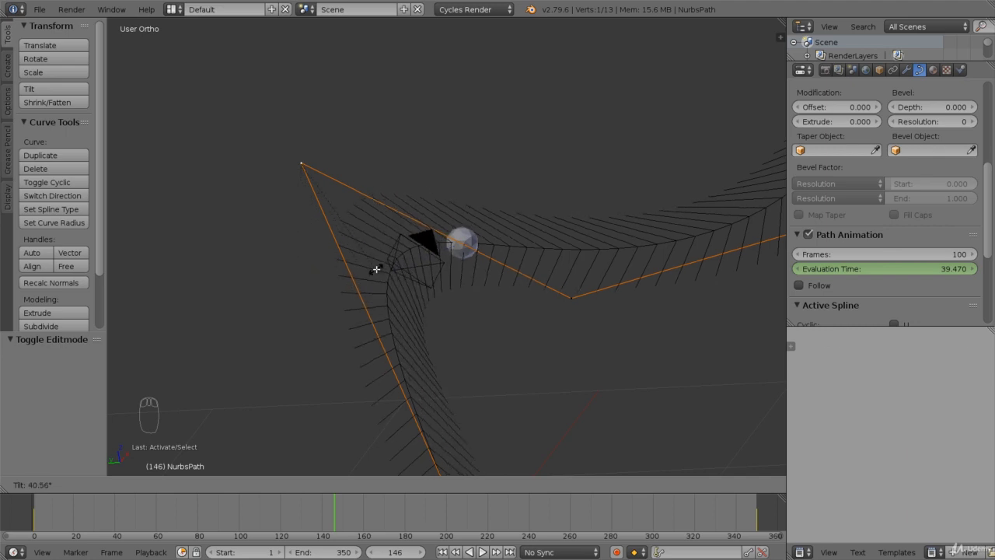
{"action": "left_click", "coordinate": [301, 276]}
- Move to frame 197 and tilt the outer control point of the bend nearest the camera by about -54.4°
{"action": "middle_click_drag", "start_coordinate": [302, 276], "coordinate": [502, 245]}
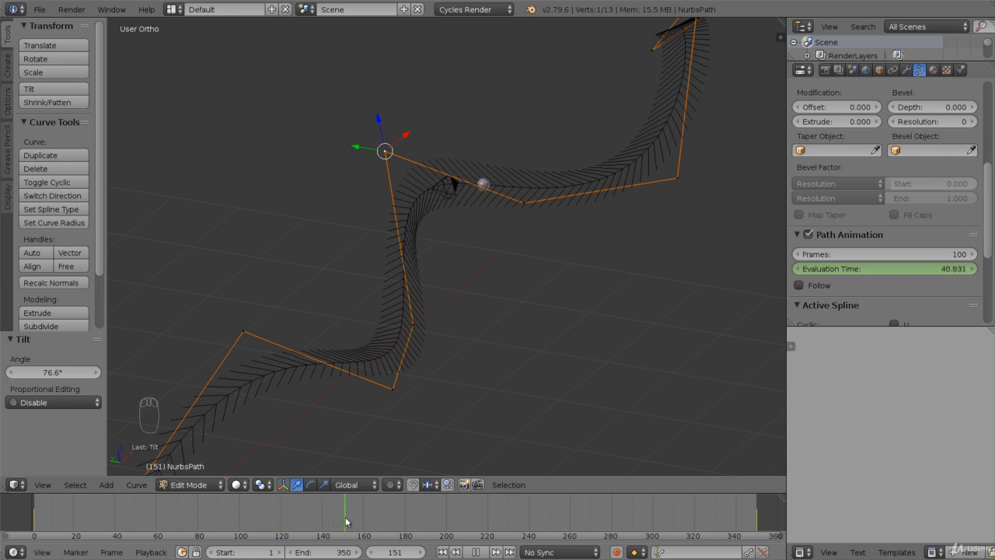
{"action": "key", "text": "alt+a"}
{"action": "middle_click_drag", "start_coordinate": [440, 443], "coordinate": [582, 325]}
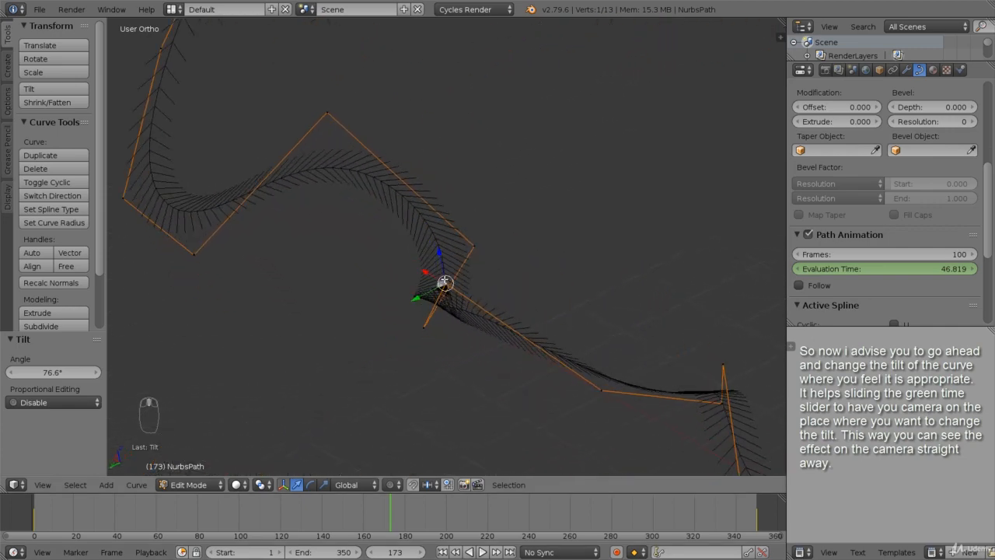
{"action": "scroll", "coordinate": [488, 294], "scroll_direction": "up", "scroll_amount": 4}
{"action": "middle_click_drag", "start_coordinate": [489, 295], "coordinate": [490, 308]}
{"action": "left_click_drag", "start_coordinate": [392, 504], "coordinate": [442, 504]}
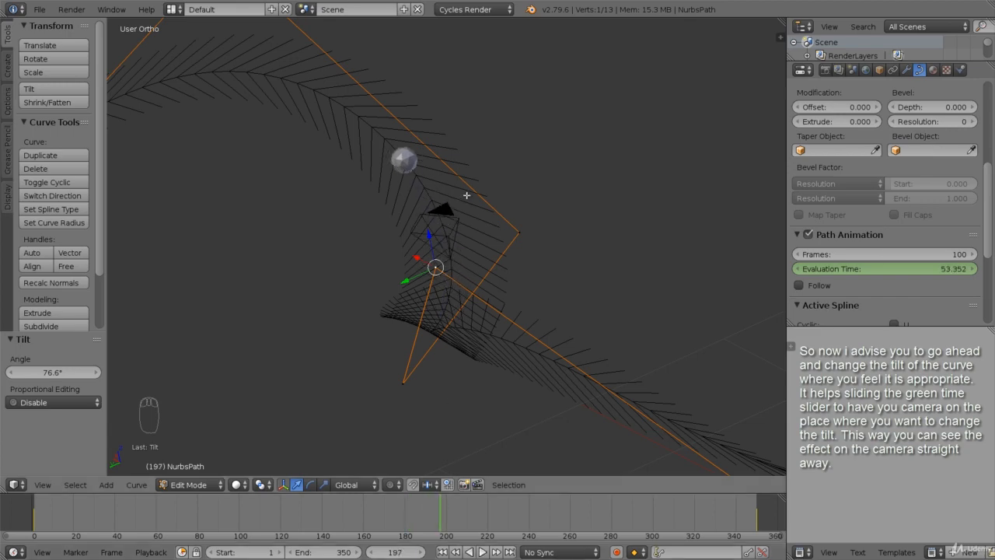
{"action": "scroll", "coordinate": [468, 198], "scroll_direction": "down", "scroll_amount": 3}
{"action": "middle_click_drag", "start_coordinate": [478, 206], "coordinate": [525, 323]}
{"action": "right_click", "coordinate": [522, 323]}
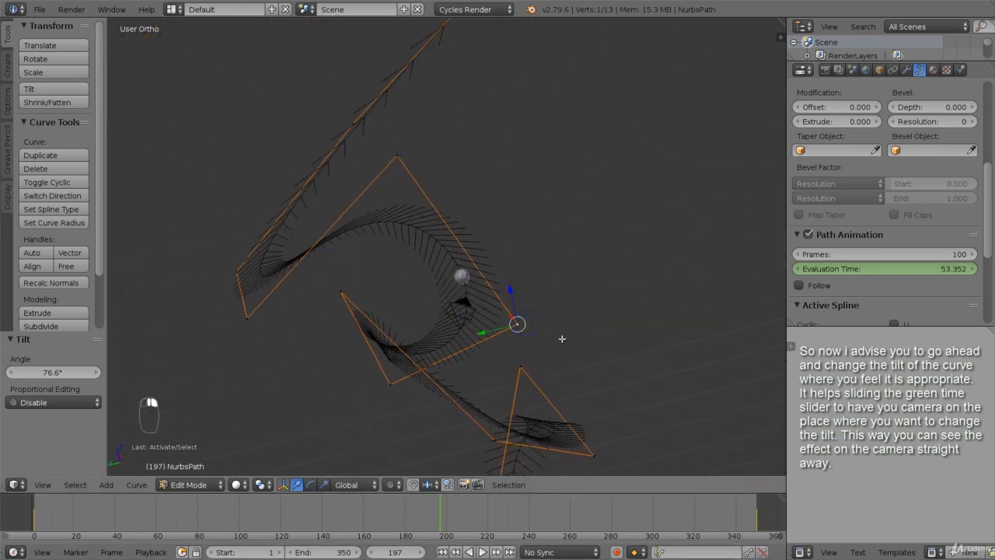
{"action": "key", "text": "ctrl+t"}
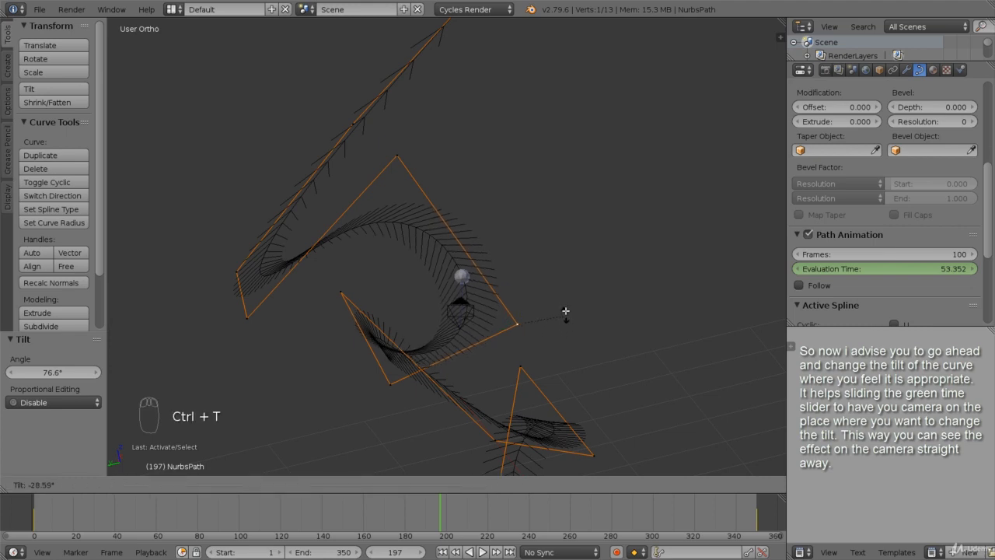
{"action": "left_click", "coordinate": [560, 292]}
- Tilt the next control point ahead of the sphere by about -32.8°
{"action": "middle_click_drag", "start_coordinate": [558, 291], "coordinate": [517, 272]}
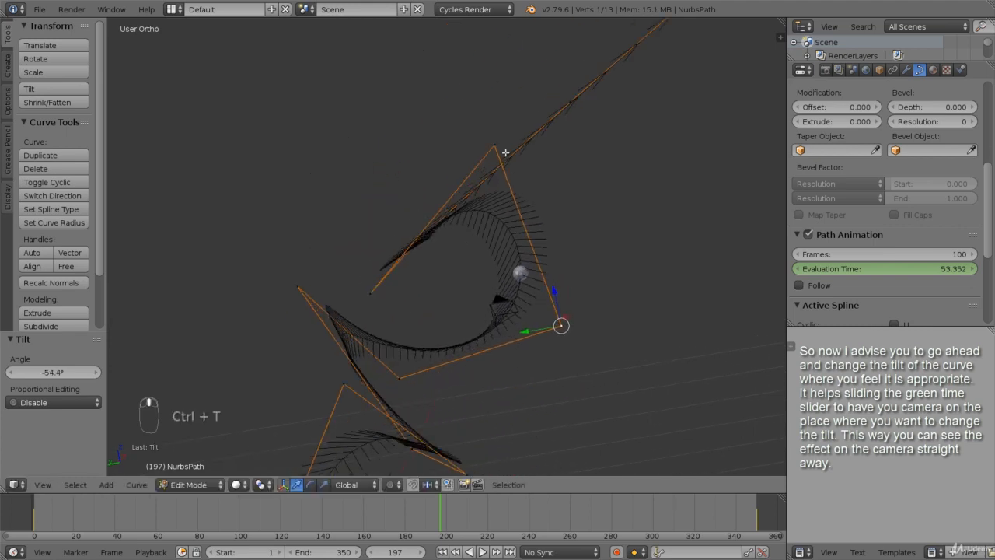
{"action": "right_click", "coordinate": [498, 146]}
{"action": "key", "text": "ctrl+t"}
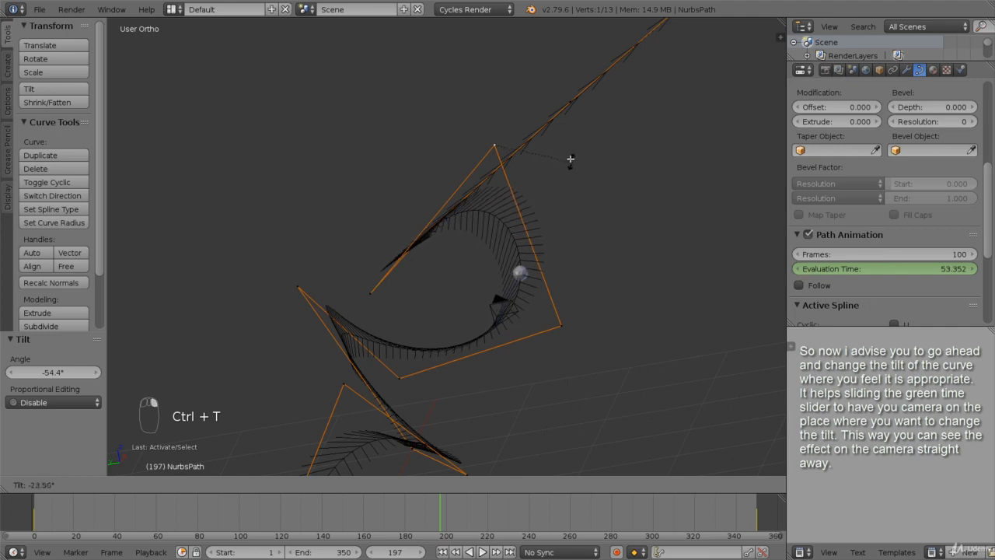
{"action": "left_click", "coordinate": [561, 148]}
- Tilt one more control point further along the curve by about -17.8°
{"action": "middle_click_drag", "start_coordinate": [546, 167], "coordinate": [533, 334]}
{"action": "scroll", "coordinate": [536, 303], "scroll_direction": "down", "scroll_amount": 5}
{"action": "middle_click_drag", "start_coordinate": [604, 263], "coordinate": [546, 262]}
{"action": "scroll", "coordinate": [546, 262], "scroll_direction": "up", "scroll_amount": 2}
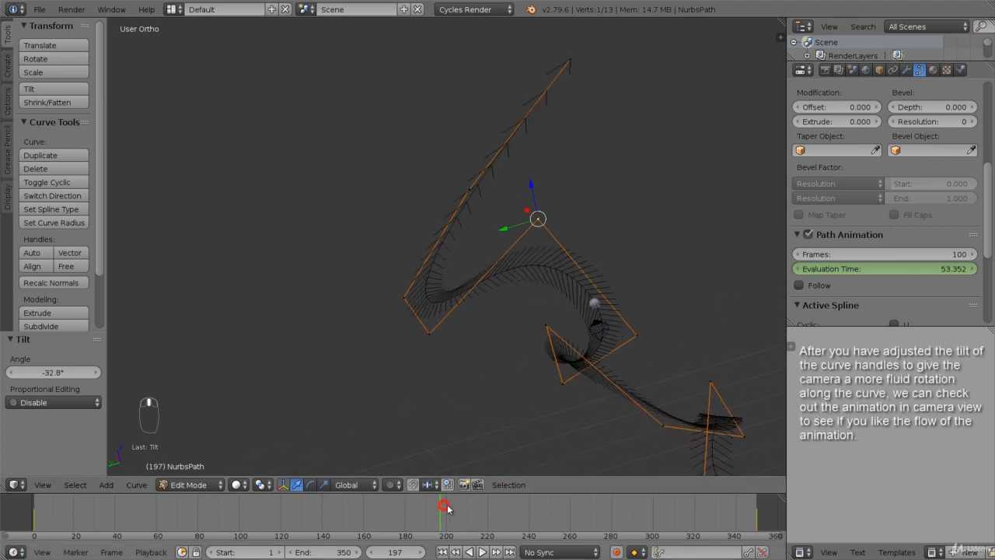
{"action": "mouse_move", "coordinate": [444, 507]}
{"action": "left_mouse_down"}
{"action": "mouse_move", "coordinate": [491, 511]}
{"action": "mouse_move", "coordinate": [443, 511]}
{"action": "left_mouse_up"}
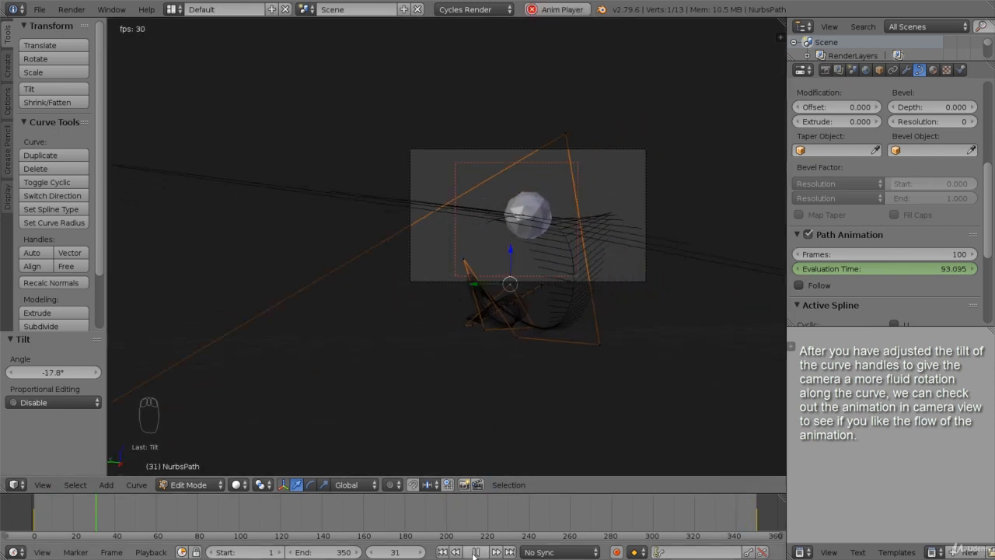
- Review the camera's tilt by playing and scrubbing the animation in camera view, and check the frame rate in the render settings
{"action": "left_click", "coordinate": [475, 551]}
{"action": "key", "text": "alt+a"}
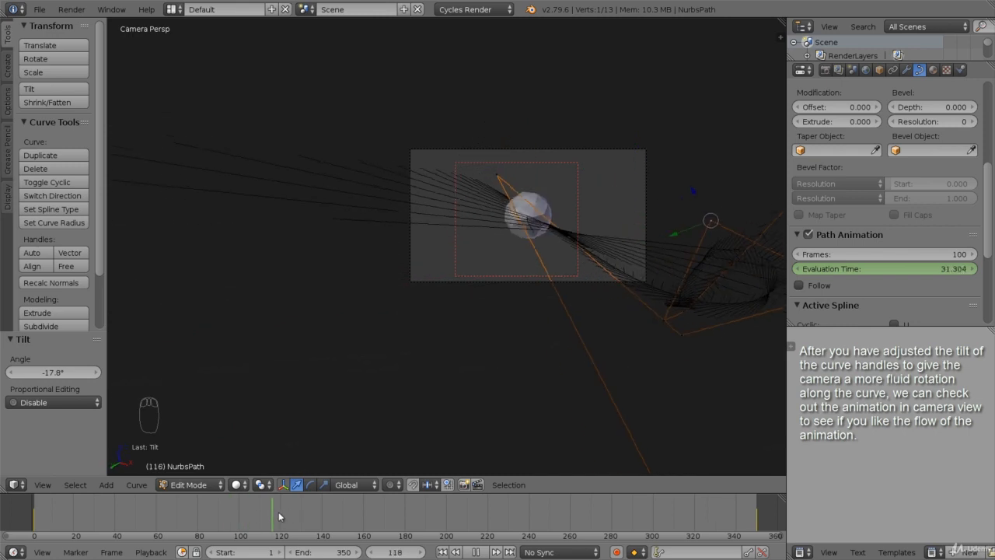
{"action": "left_click_drag", "start_coordinate": [513, 504], "coordinate": [757, 513]}
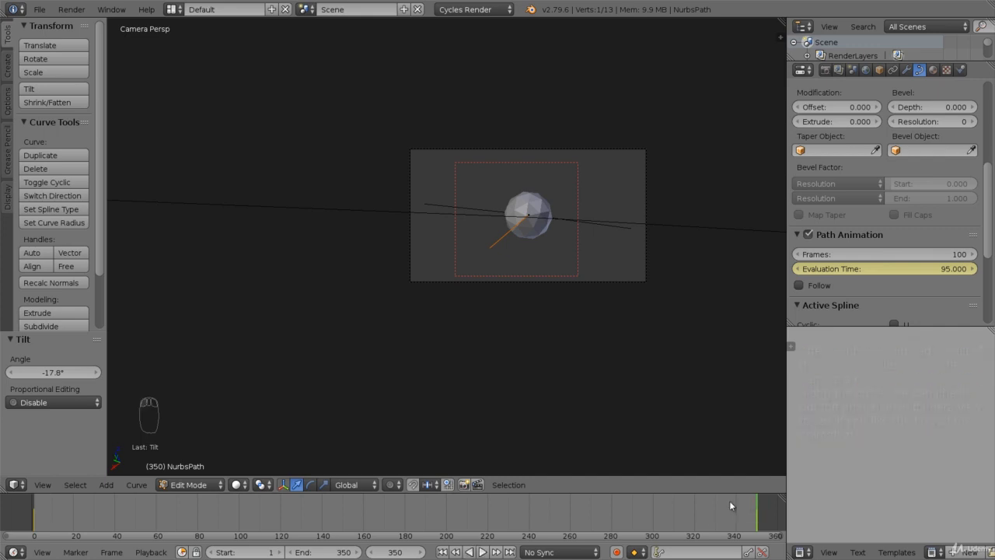
{"action": "left_click_drag", "start_coordinate": [758, 510], "coordinate": [370, 513]}
{"action": "key", "text": "alt+a"}
{"action": "left_click", "coordinate": [825, 70]}
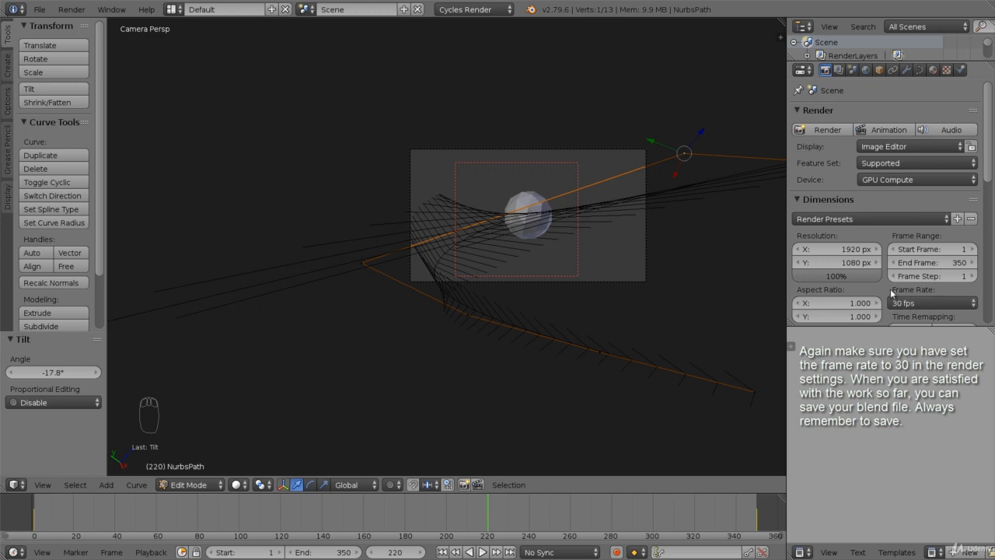
- Switch to top view, return to Object Mode and select the NurbsPath curve, showing its whole length
{"action": "scroll", "coordinate": [642, 252], "scroll_direction": "down", "scroll_amount": 2}
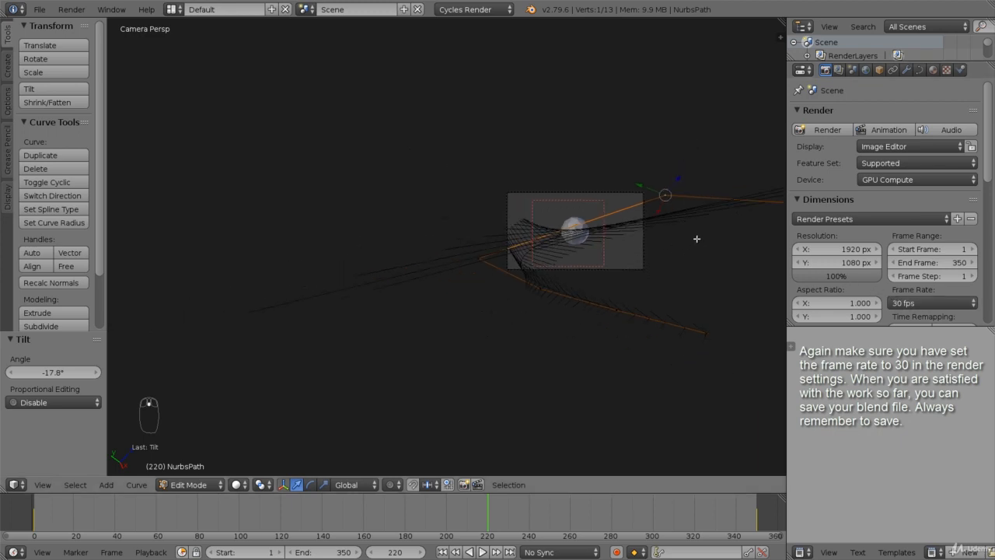
{"action": "middle_click_drag", "start_coordinate": [696, 239], "coordinate": [652, 275]}
{"action": "key", "text": "KP_7"}
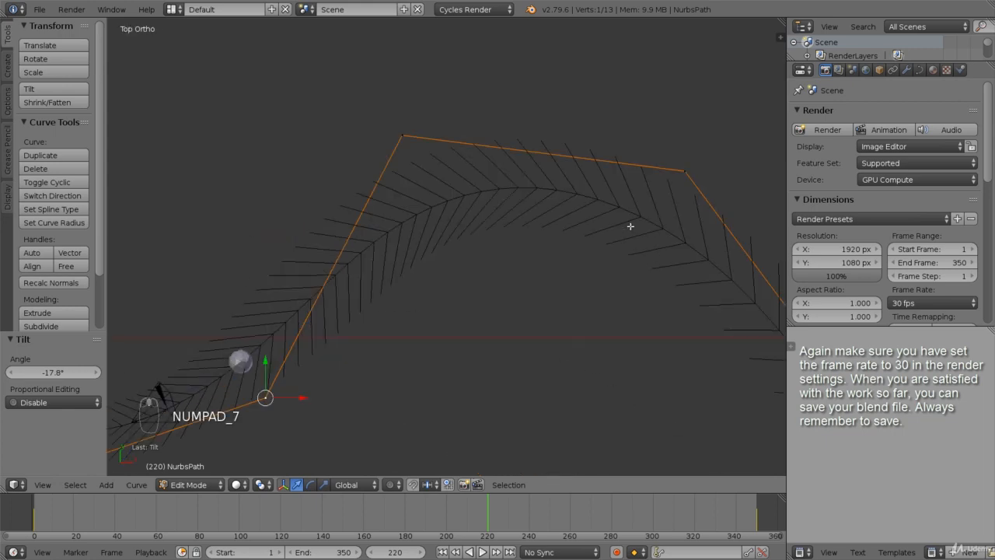
{"action": "scroll", "coordinate": [598, 233], "scroll_direction": "down", "scroll_amount": 4}
{"action": "scroll", "coordinate": [409, 316], "scroll_direction": "up", "scroll_amount": 4}
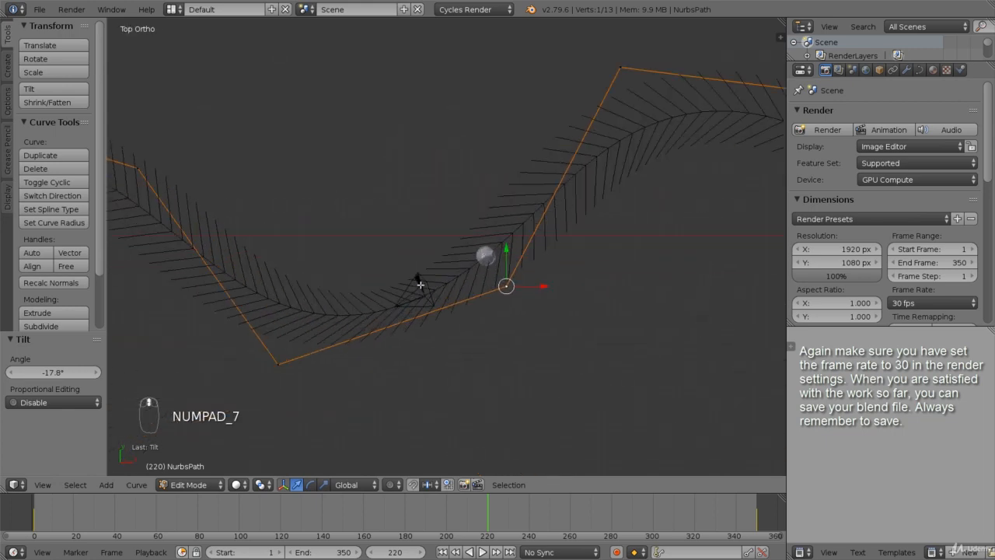
{"action": "key", "text": "Tab"}
{"action": "left_click", "coordinate": [418, 284]}
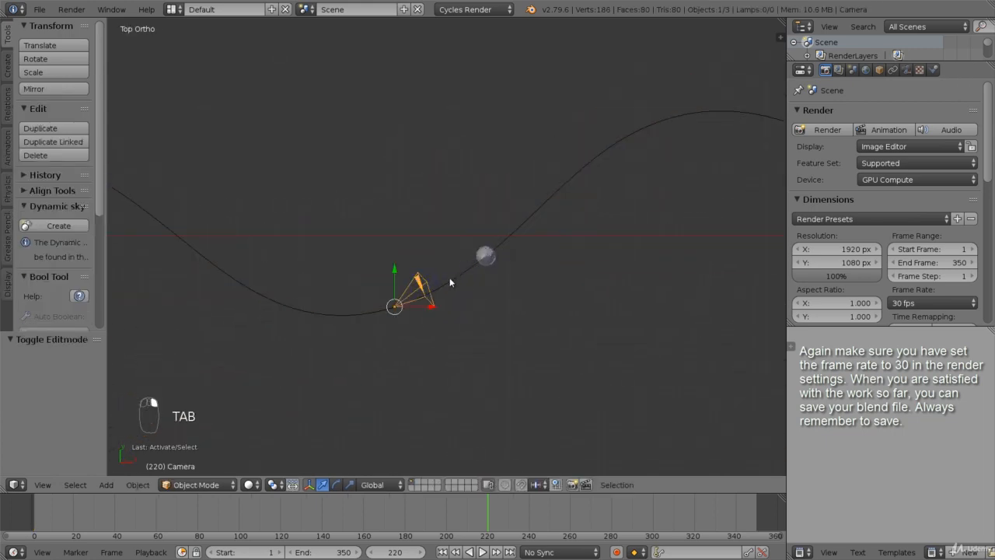
{"action": "right_click", "coordinate": [460, 278]}
{"action": "scroll", "coordinate": [461, 277], "scroll_direction": "down", "scroll_amount": 7}
{"action": "middle_click_drag", "start_coordinate": [470, 311], "coordinate": [581, 290], "text": "shift"}
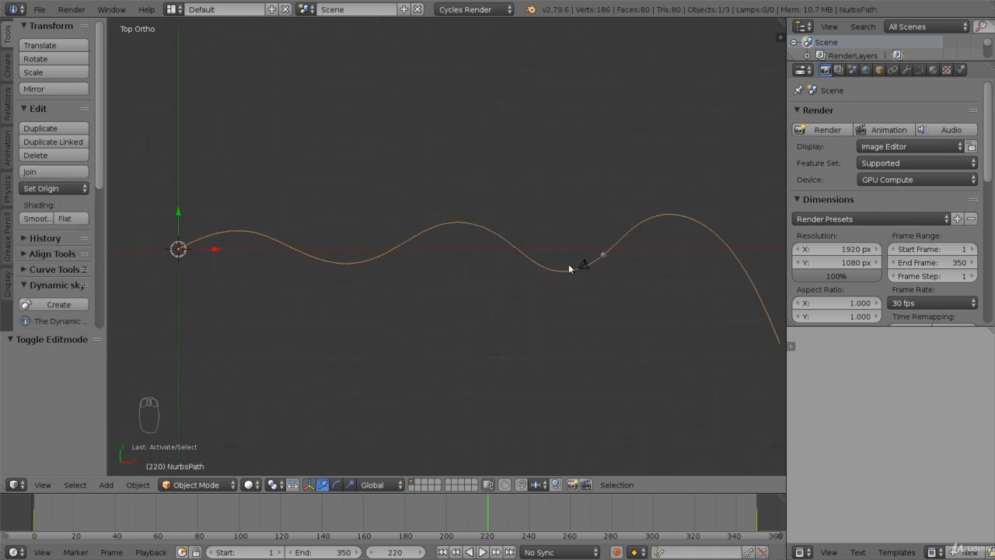